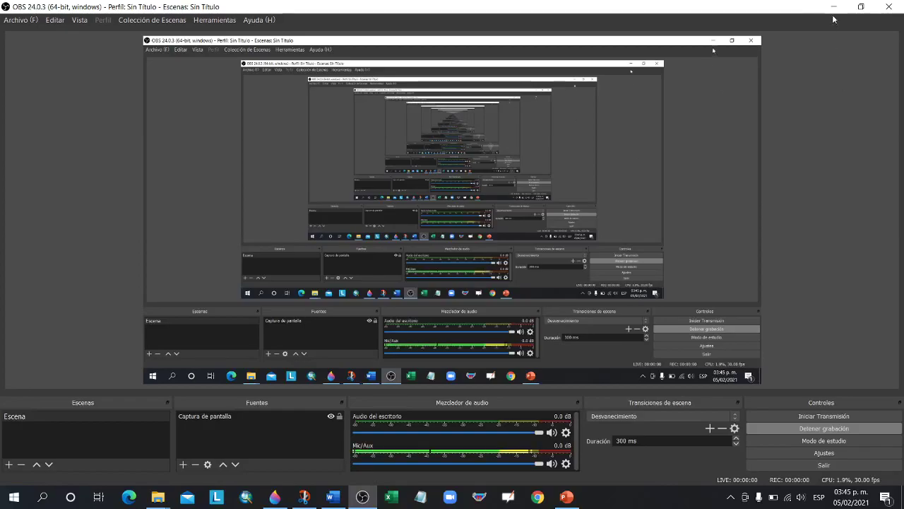
Step: Alt+Tab from OBS Studio to the PowerPoint course presentation on slide 7, SESION 01
{"action": "key", "text": "alt+Tab"}
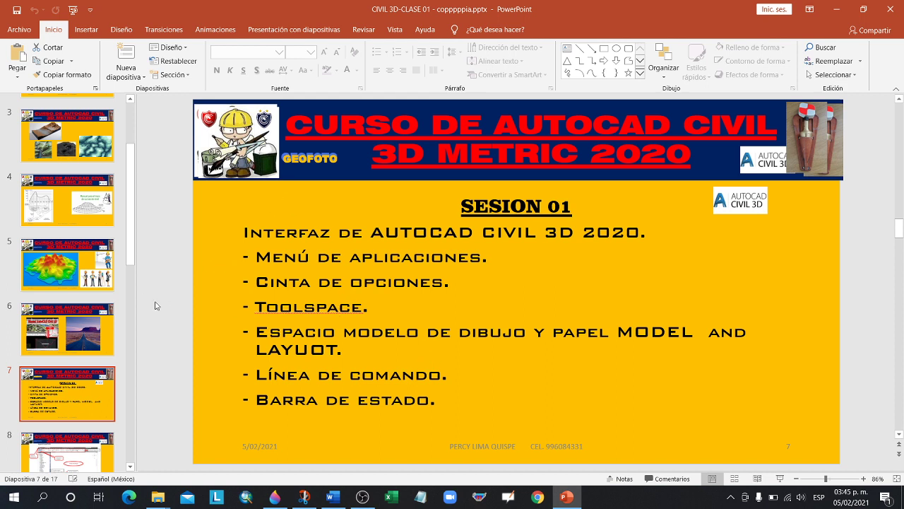
Step: Show slide 6, then go back up to title slide 1 with the terrain point cloud
{"action": "left_click", "coordinate": [92, 325]}
{"action": "scroll", "coordinate": [72, 189], "scroll_direction": "up", "scroll_amount": 3}
{"action": "scroll", "coordinate": [72, 190], "scroll_direction": "up", "scroll_amount": 2}
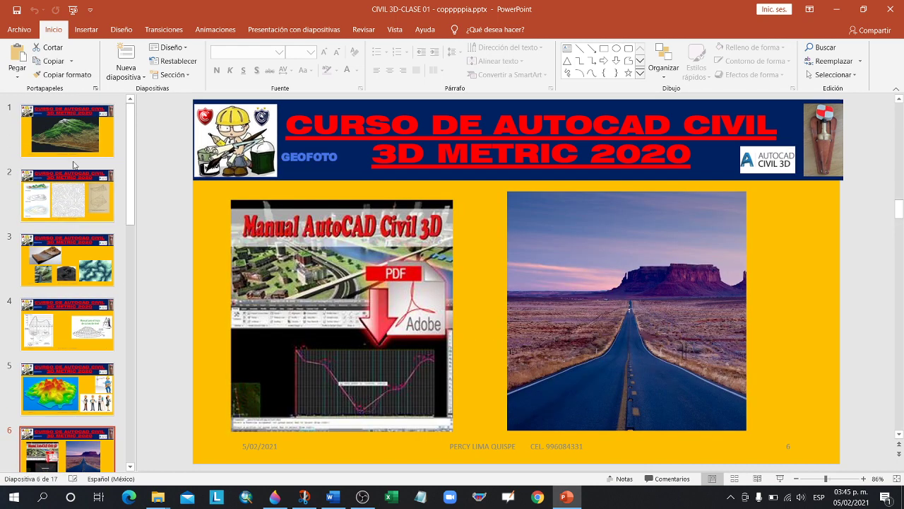
{"action": "left_click", "coordinate": [67, 130]}
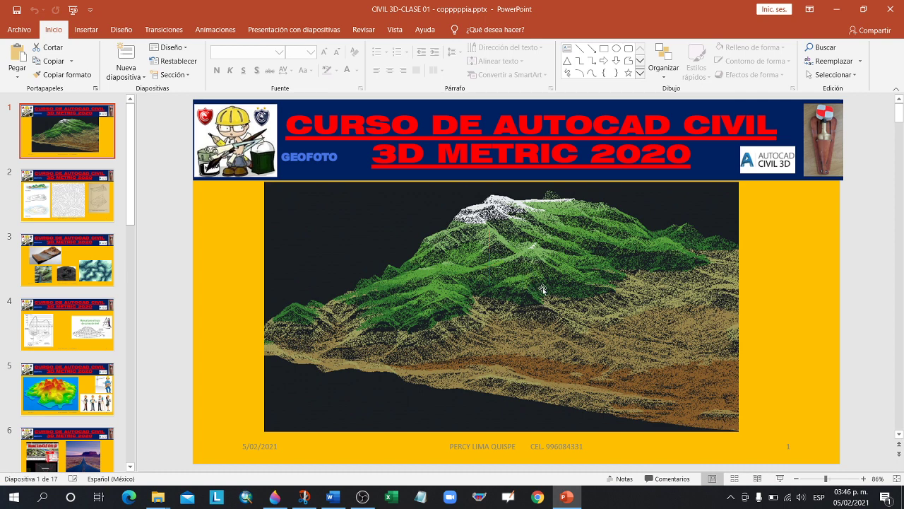
Step: Step through slides 3 and 4 to slide 5 with the colourful relief model
{"action": "left_click", "coordinate": [60, 257]}
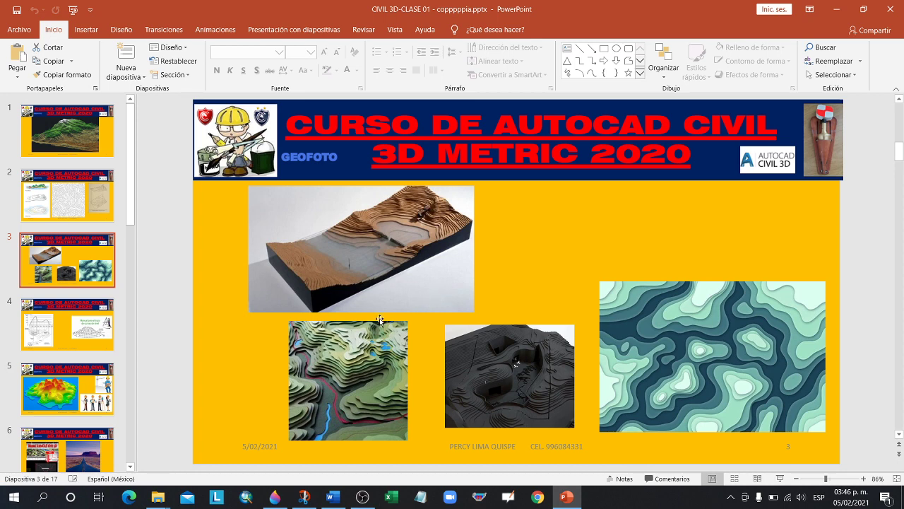
{"action": "left_click", "coordinate": [84, 332]}
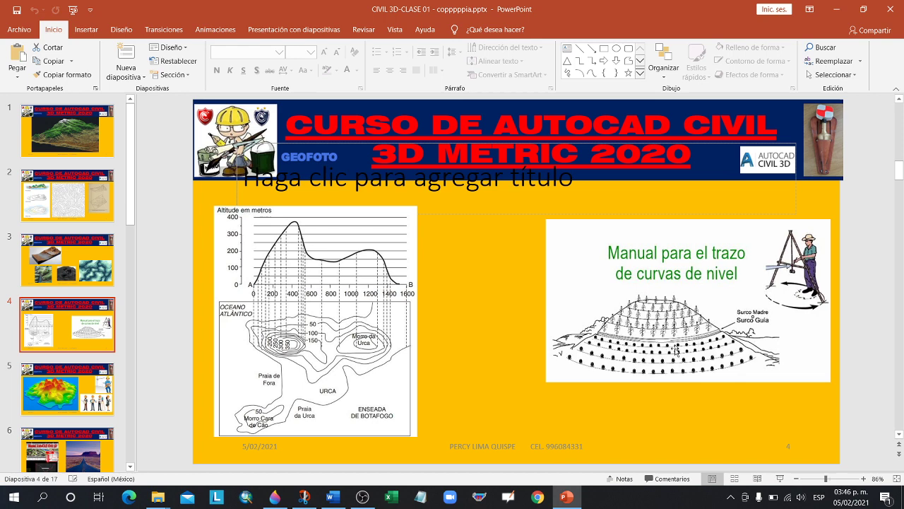
{"action": "left_click", "coordinate": [106, 374]}
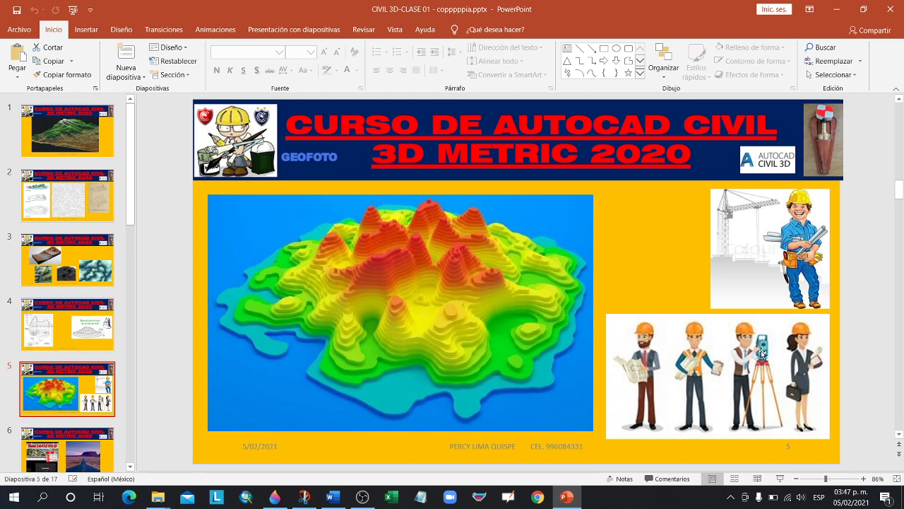
Step: Show slide 6, then slide 7 with the SESION 01 agenda
{"action": "left_click", "coordinate": [94, 447]}
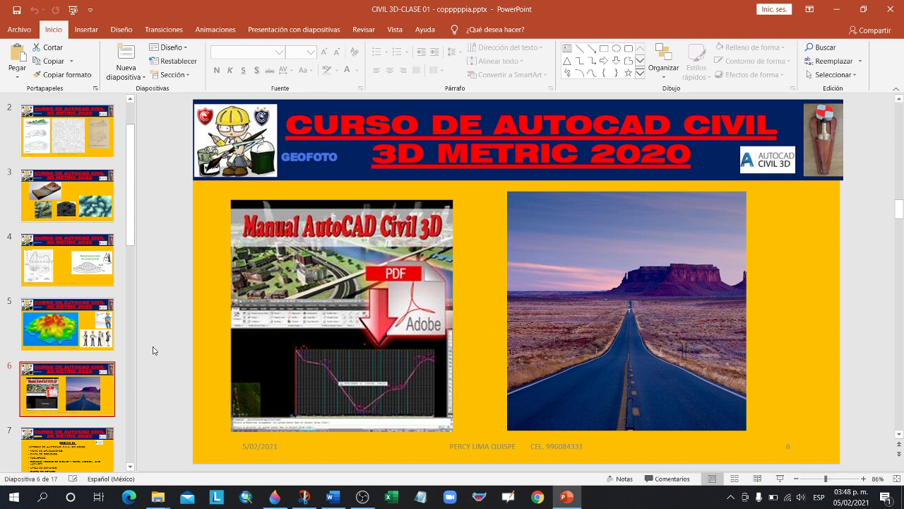
{"action": "left_click", "coordinate": [75, 447]}
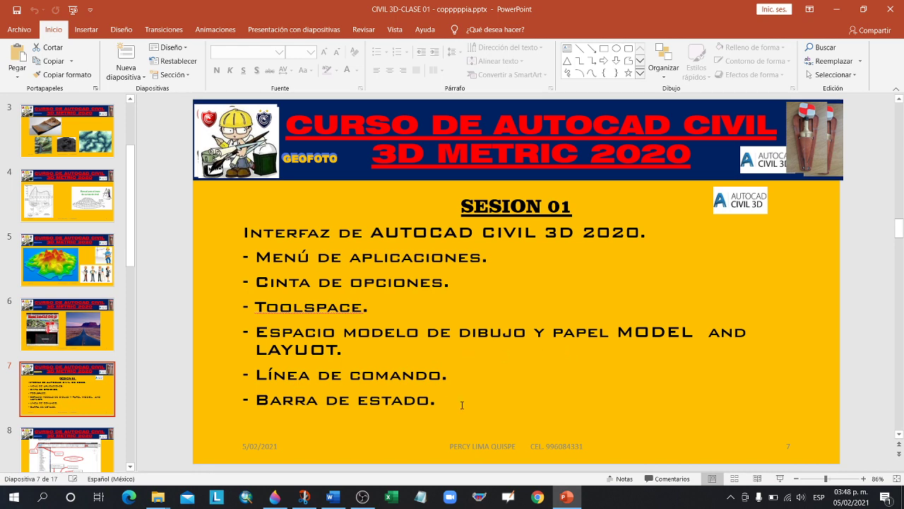
Step: Minimise the presentation and file browser, then drag a left-to-right selection window on Drawing1
{"action": "left_click", "coordinate": [835, 9]}
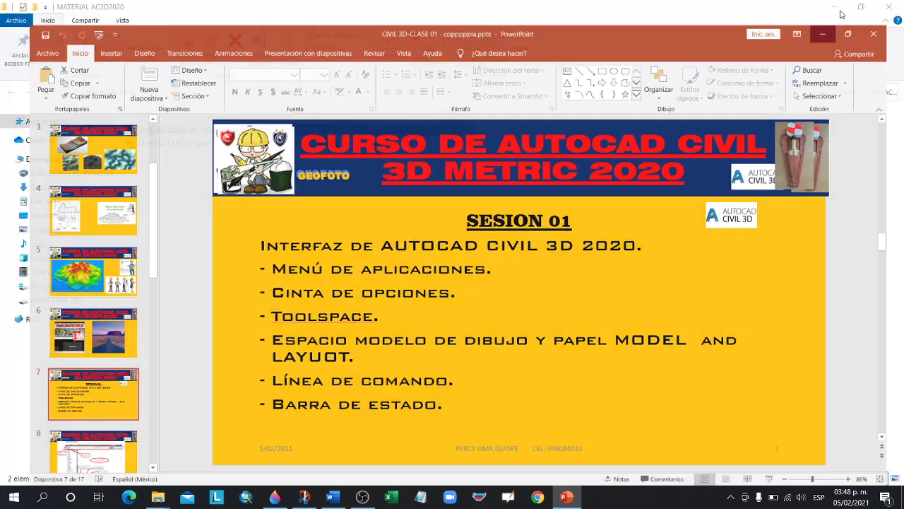
{"action": "left_click", "coordinate": [833, 7]}
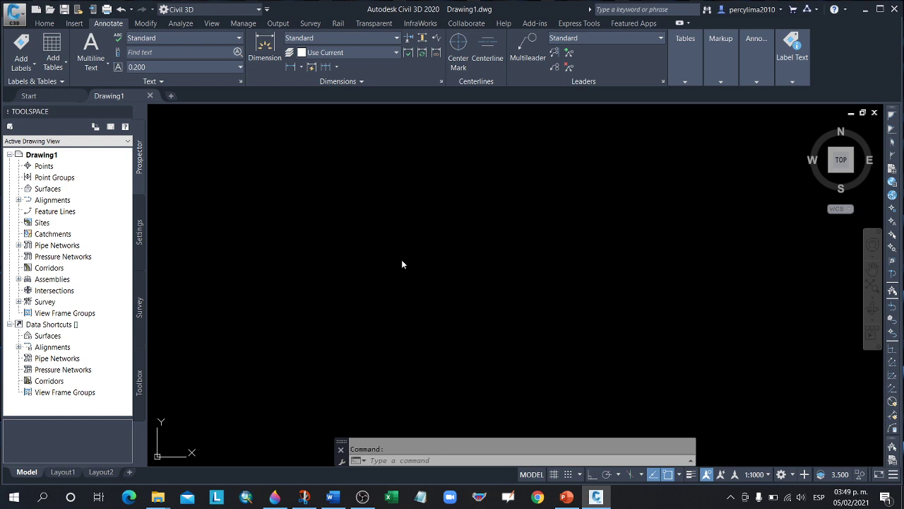
{"action": "left_click", "coordinate": [423, 286]}
{"action": "left_click", "coordinate": [421, 258]}
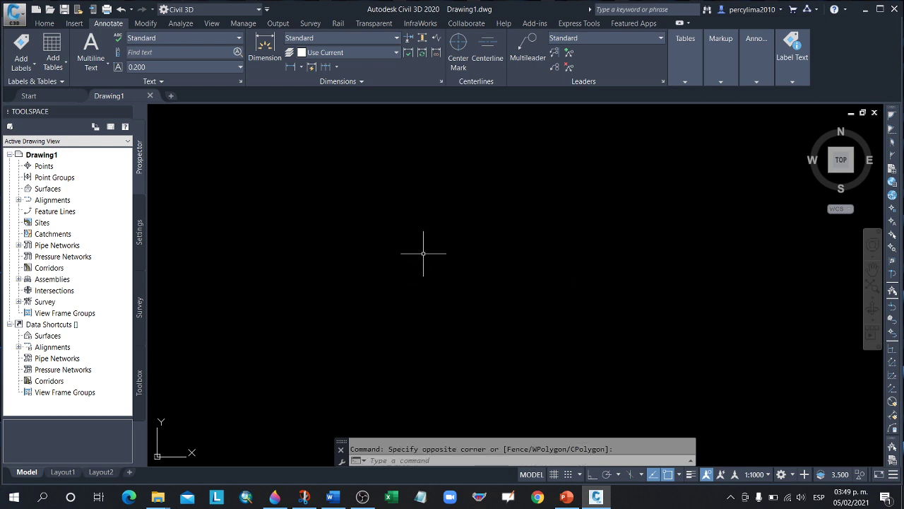
{"action": "left_click", "coordinate": [424, 243]}
{"action": "left_click", "coordinate": [374, 217]}
{"action": "left_click", "coordinate": [353, 205]}
{"action": "left_click", "coordinate": [329, 193]}
Step: Drag a right-to-left crossing selection window on the empty canvas
{"action": "left_click", "coordinate": [445, 287]}
{"action": "left_click", "coordinate": [371, 219]}
{"action": "left_click", "coordinate": [399, 285]}
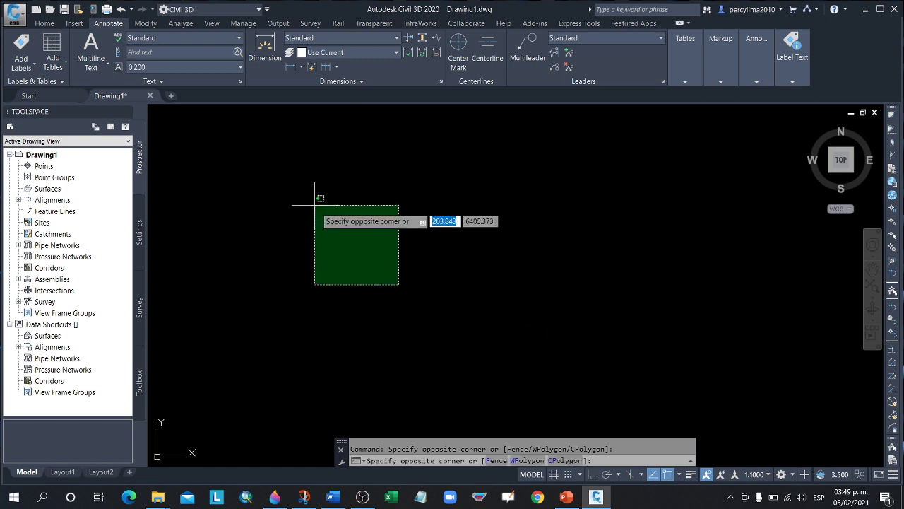
{"action": "left_click", "coordinate": [420, 223]}
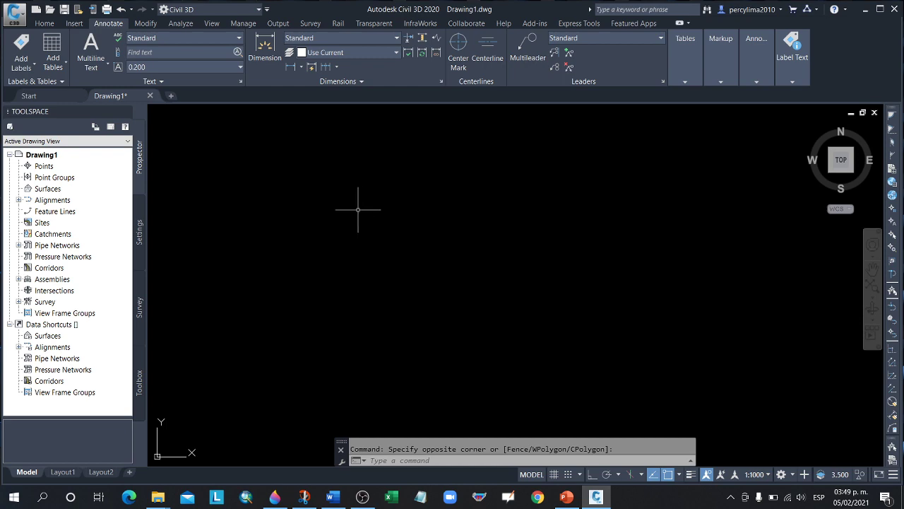
Step: Glance at the agenda slide, return to Civil 3D, and open the application menu
{"action": "left_click", "coordinate": [568, 498]}
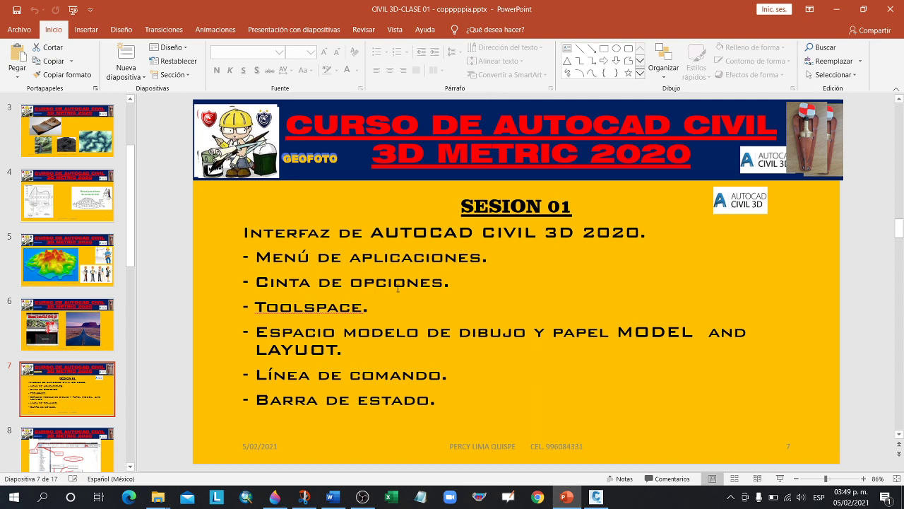
{"action": "left_click", "coordinate": [597, 497]}
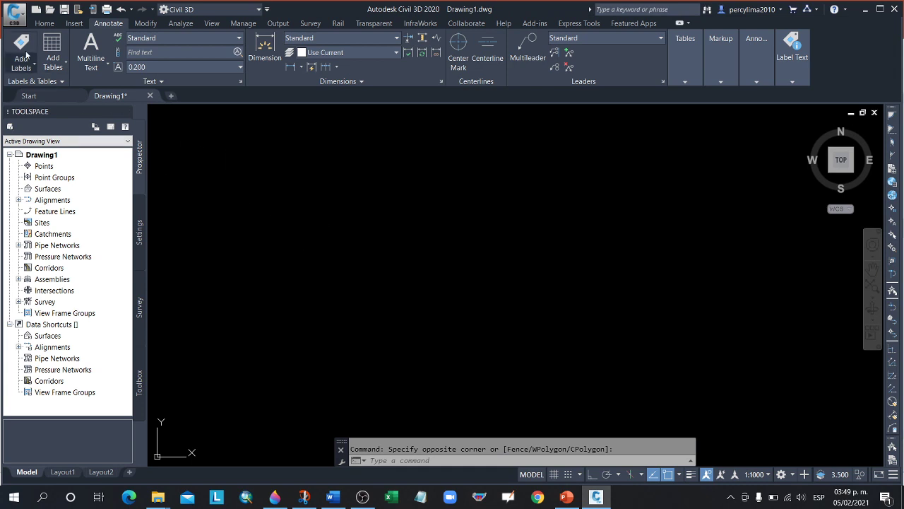
{"action": "left_click", "coordinate": [16, 15]}
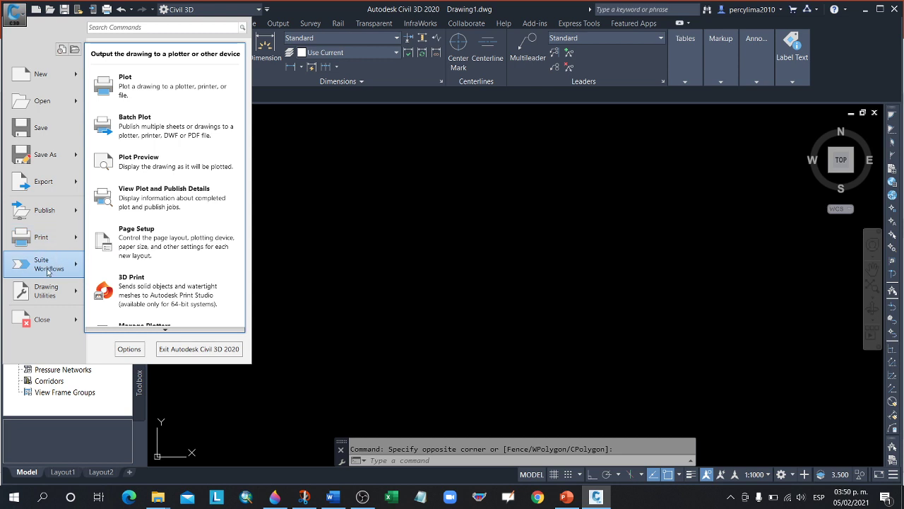
{"action": "mouse_move", "coordinate": [46, 290]}
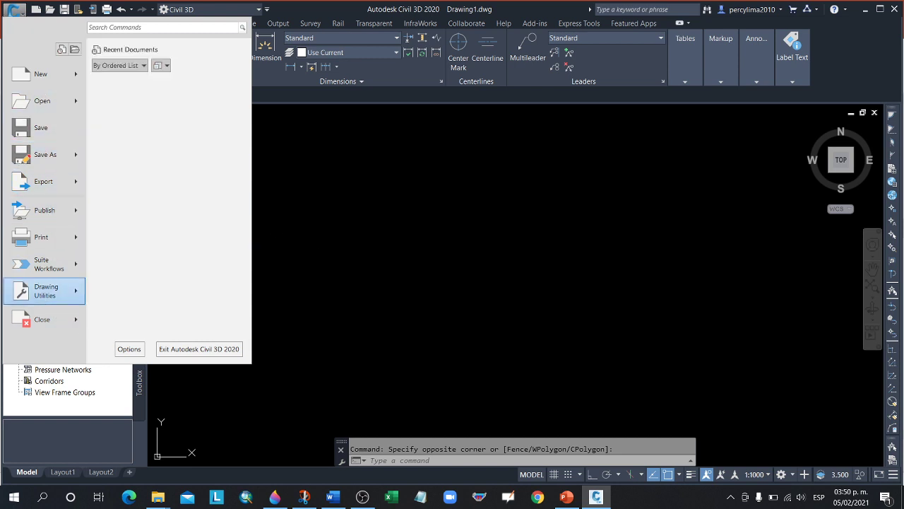
Step: Close the application menu and reopen it to show the nine Recent Documents
{"action": "left_click", "coordinate": [297, 203]}
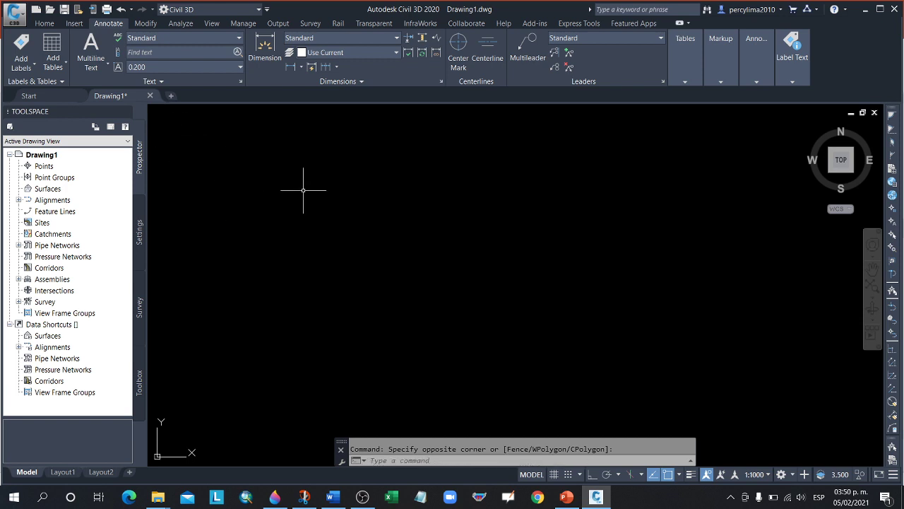
{"action": "left_click", "coordinate": [15, 14]}
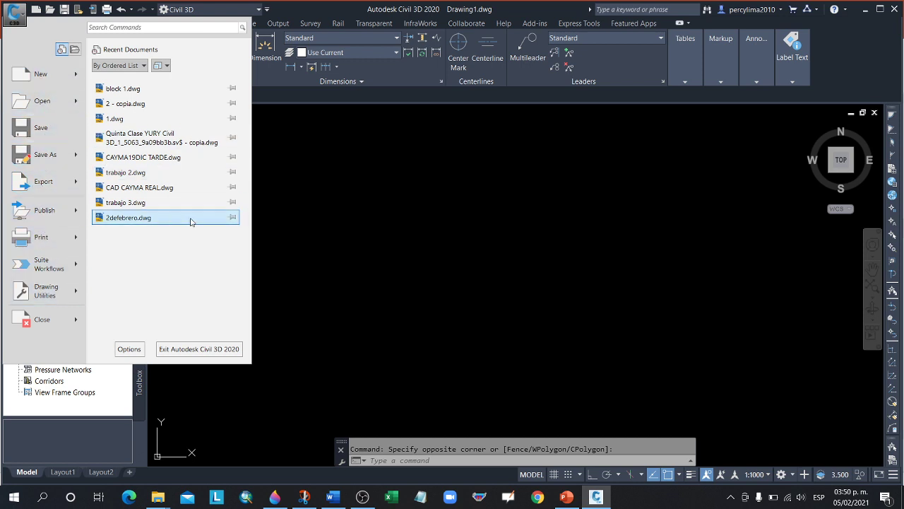
{"action": "left_click", "coordinate": [338, 274]}
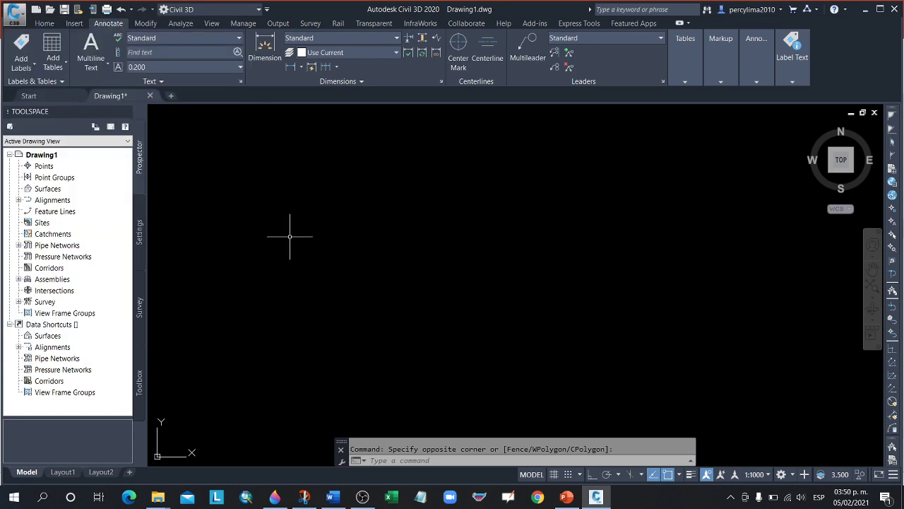
{"action": "left_click", "coordinate": [568, 497]}
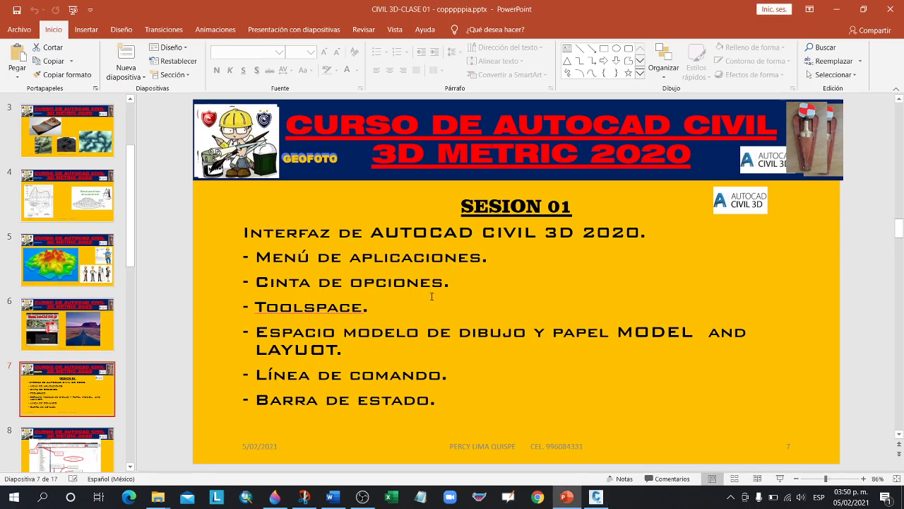
{"action": "left_click", "coordinate": [836, 9]}
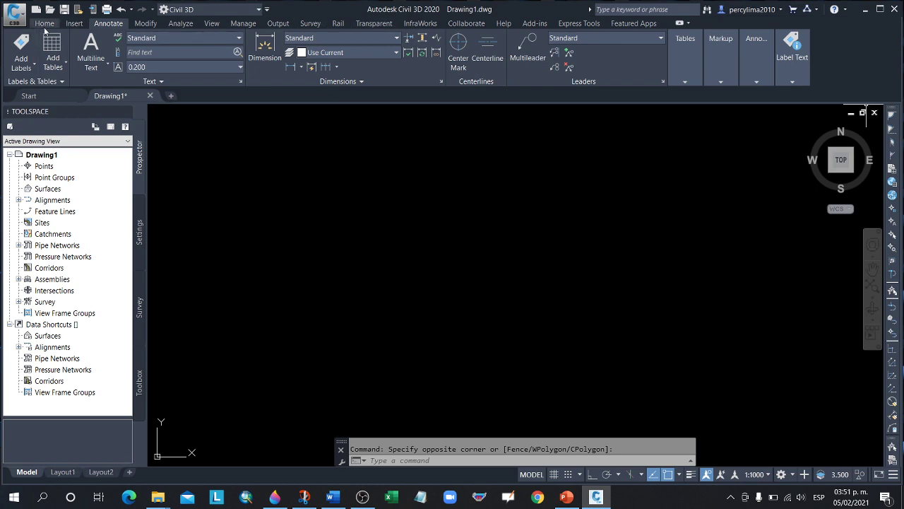
{"action": "left_click", "coordinate": [44, 24]}
{"action": "left_click", "coordinate": [74, 24]}
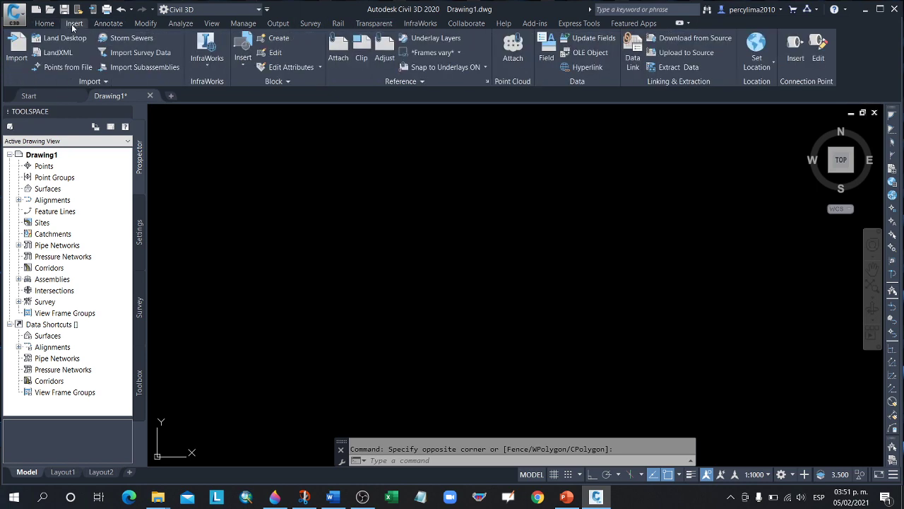
{"action": "left_click", "coordinate": [107, 25]}
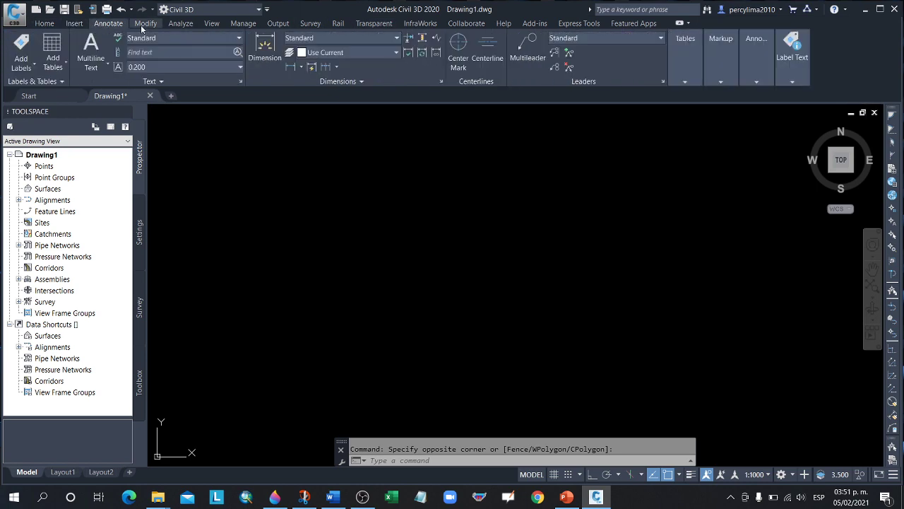
{"action": "left_click", "coordinate": [141, 27]}
{"action": "left_click", "coordinate": [177, 26]}
{"action": "left_click", "coordinate": [211, 25]}
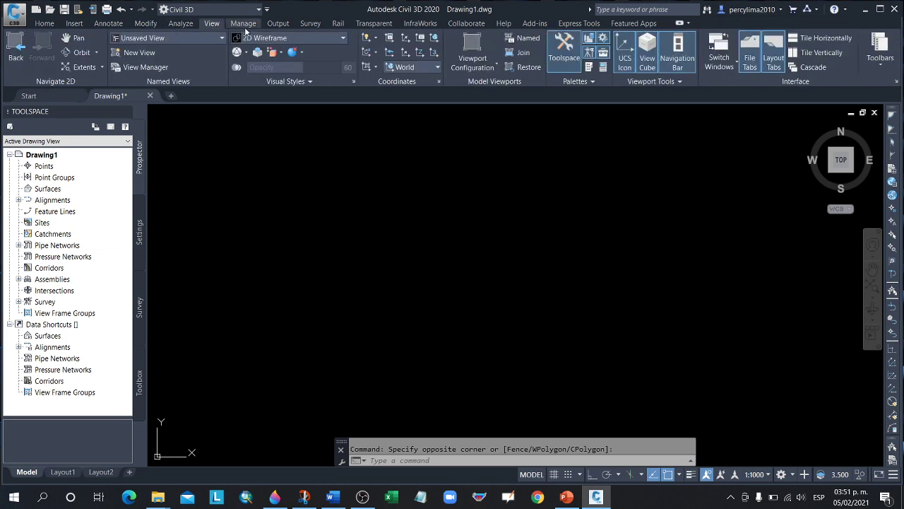
{"action": "left_click", "coordinate": [243, 24]}
{"action": "left_click", "coordinate": [277, 24]}
{"action": "left_click", "coordinate": [311, 26]}
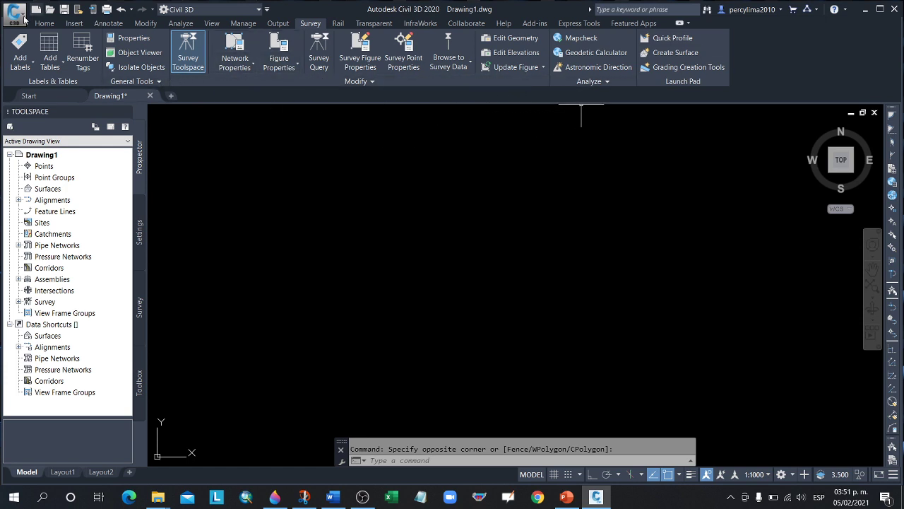
{"action": "left_click", "coordinate": [45, 23]}
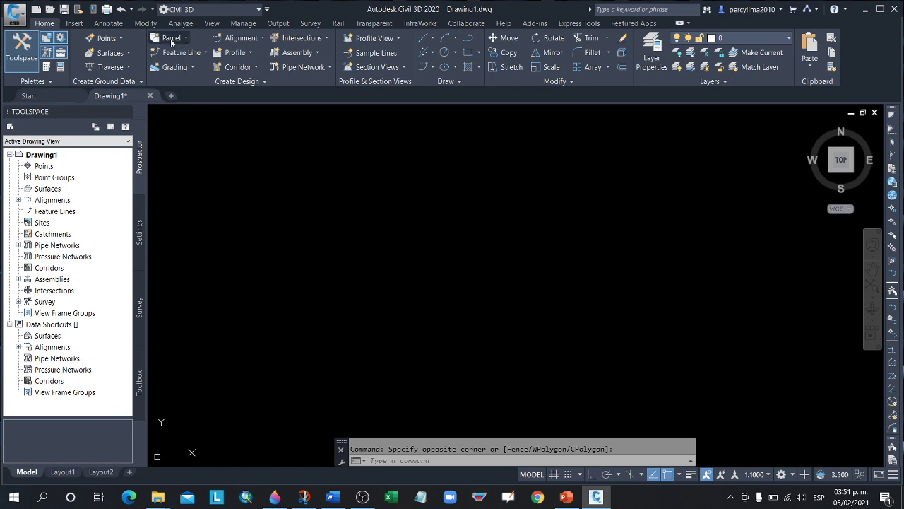
{"action": "left_click", "coordinate": [294, 259]}
{"action": "left_click", "coordinate": [294, 259]}
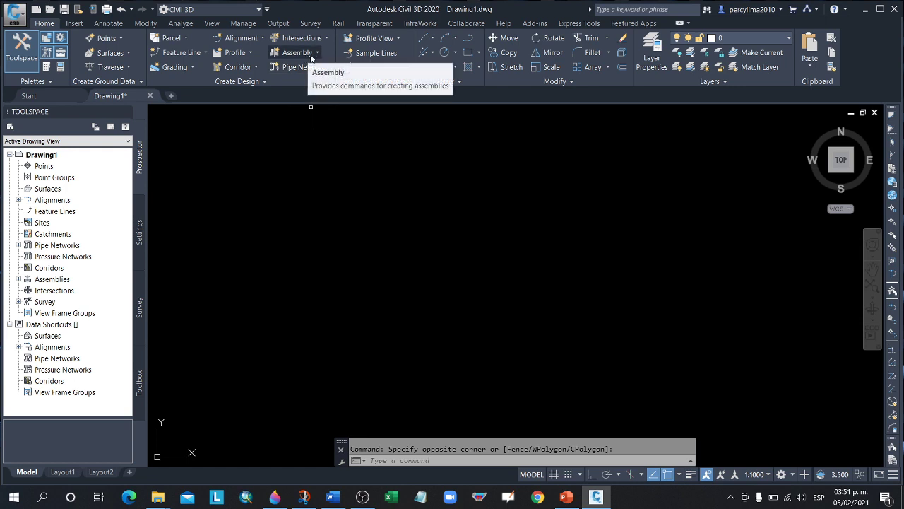
{"action": "left_click", "coordinate": [394, 249]}
{"action": "left_click", "coordinate": [325, 212]}
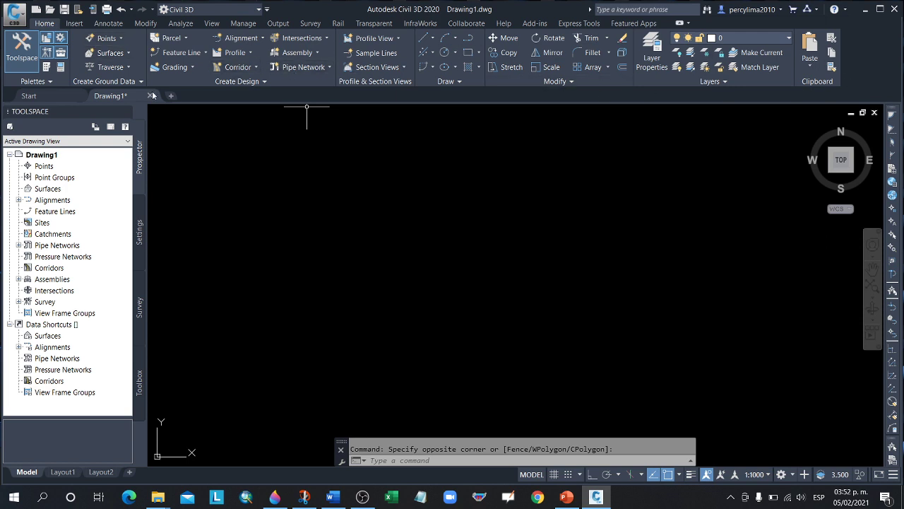
{"action": "left_click", "coordinate": [74, 23]}
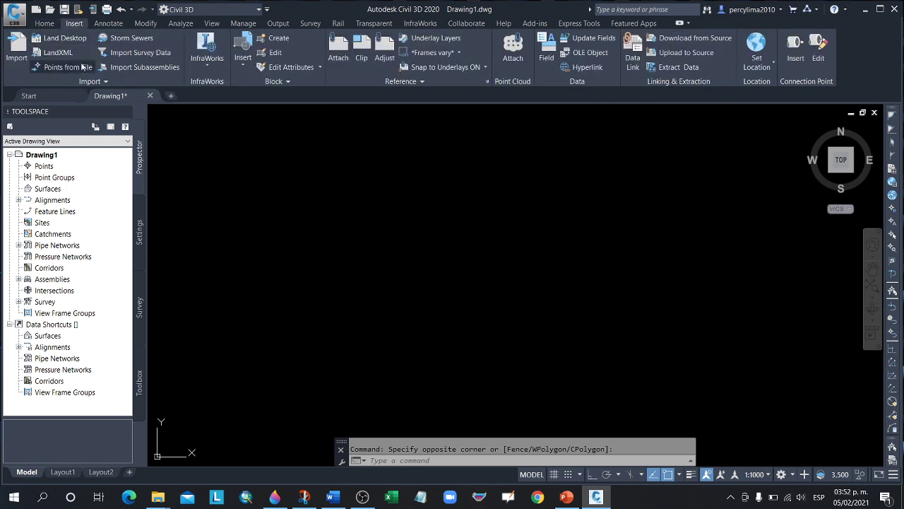
{"action": "left_click", "coordinate": [103, 25]}
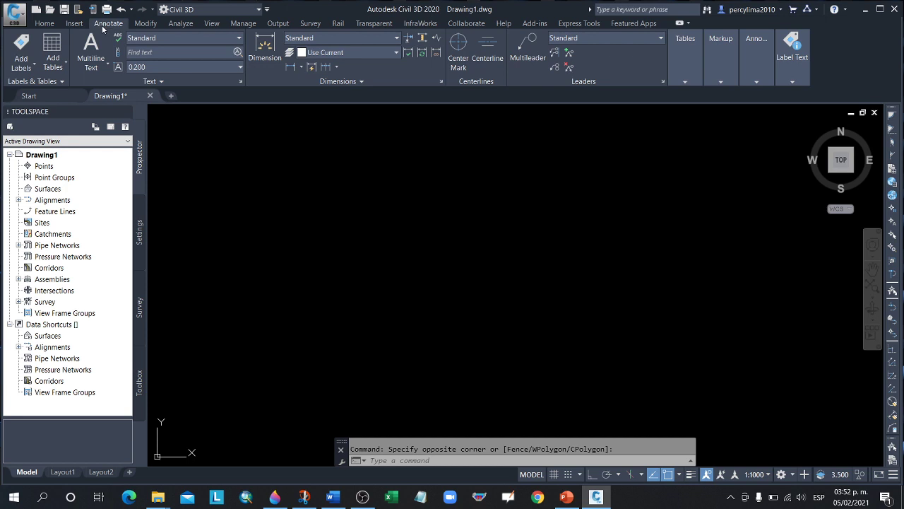
{"action": "left_click", "coordinate": [44, 24]}
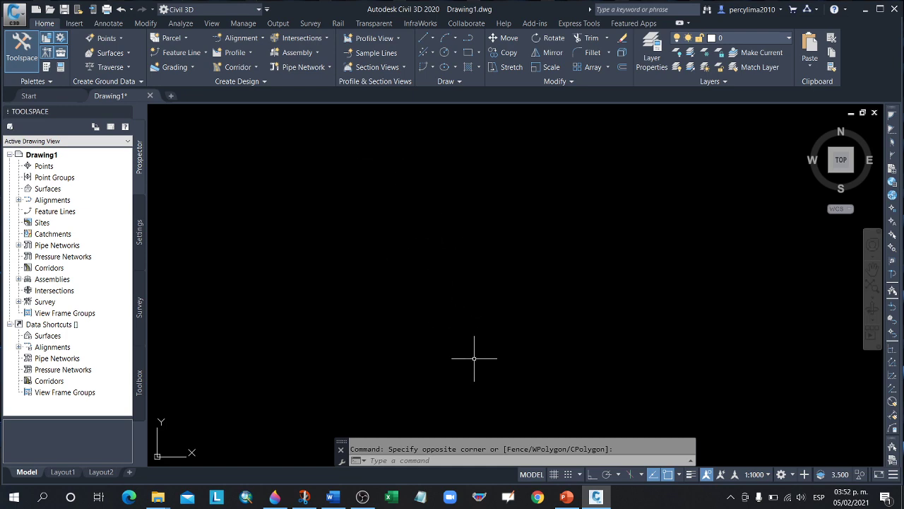
{"action": "left_click", "coordinate": [567, 497]}
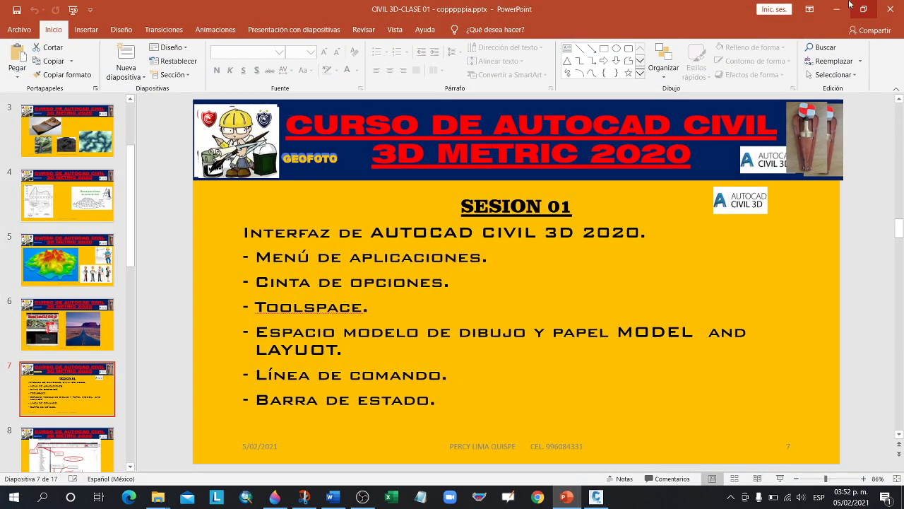
{"action": "left_click", "coordinate": [836, 9]}
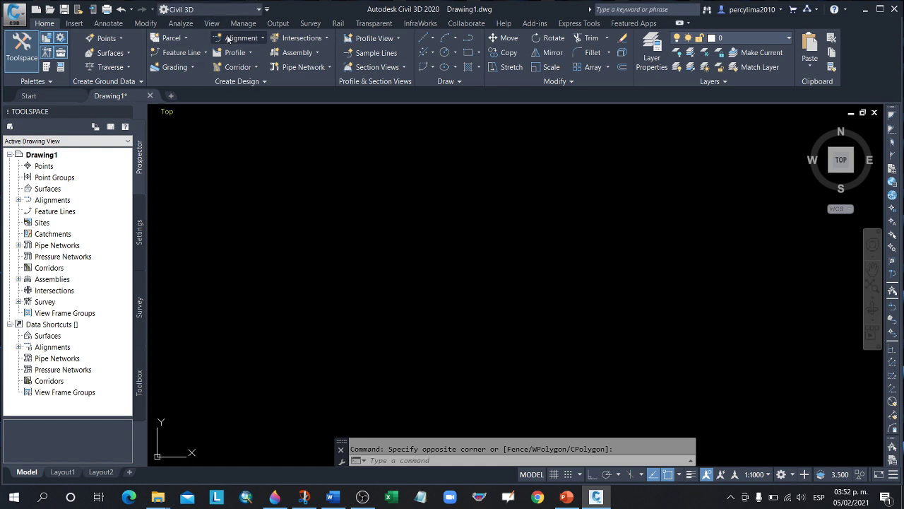
Step: Switch to the Drafting & Annotation workspace and click around the empty Drawing1 canvas
{"action": "left_click", "coordinate": [226, 13]}
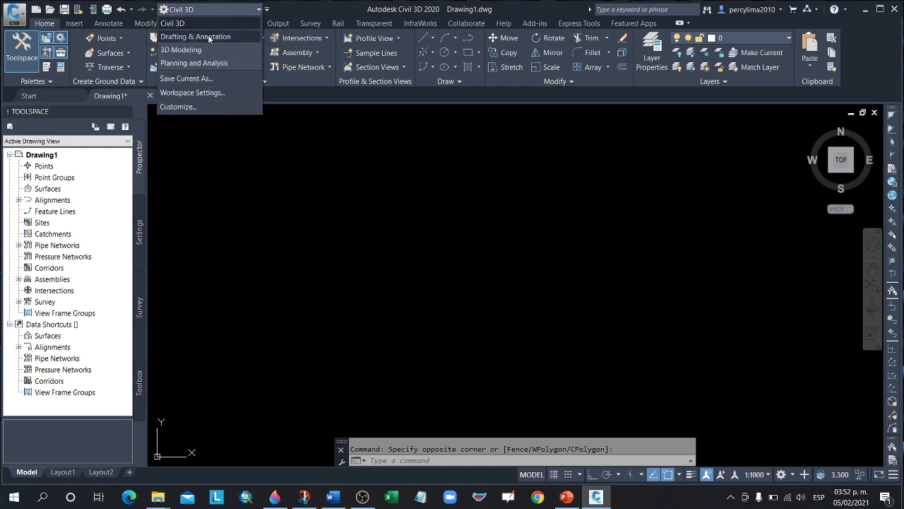
{"action": "left_click", "coordinate": [208, 35]}
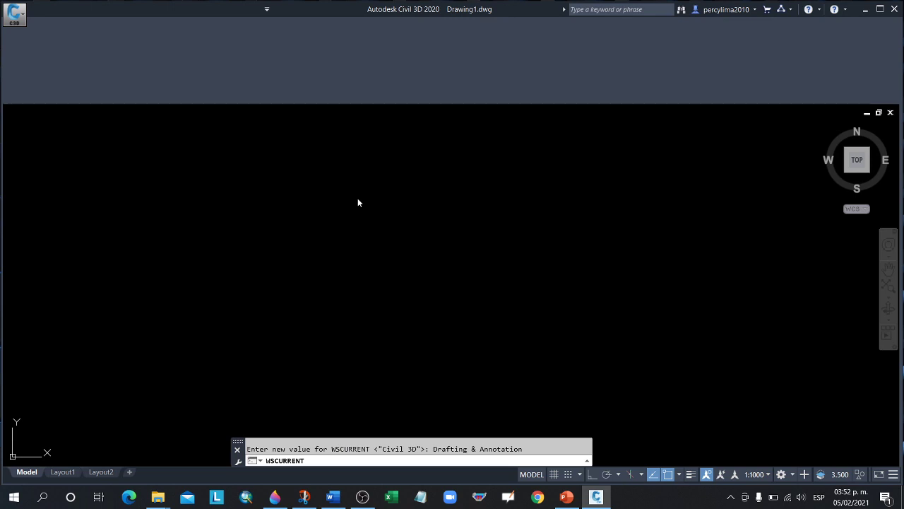
{"action": "left_click", "coordinate": [469, 272]}
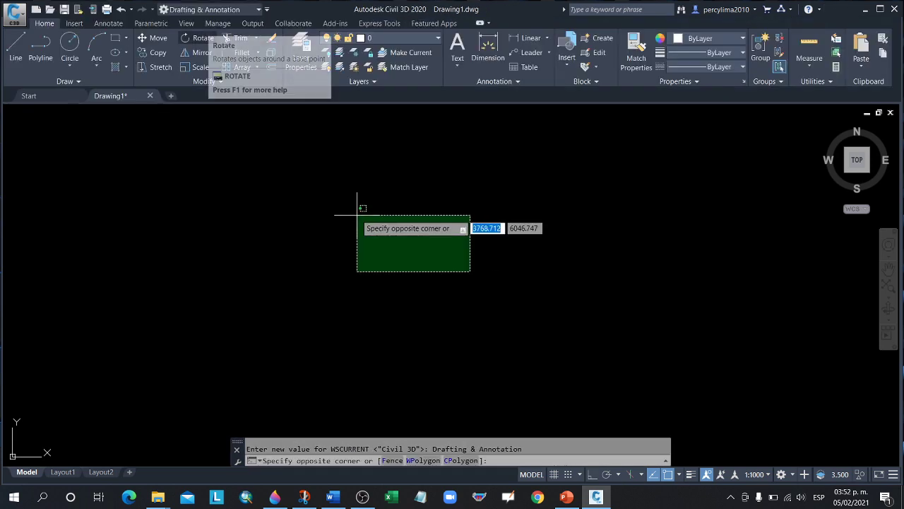
{"action": "left_click", "coordinate": [344, 209]}
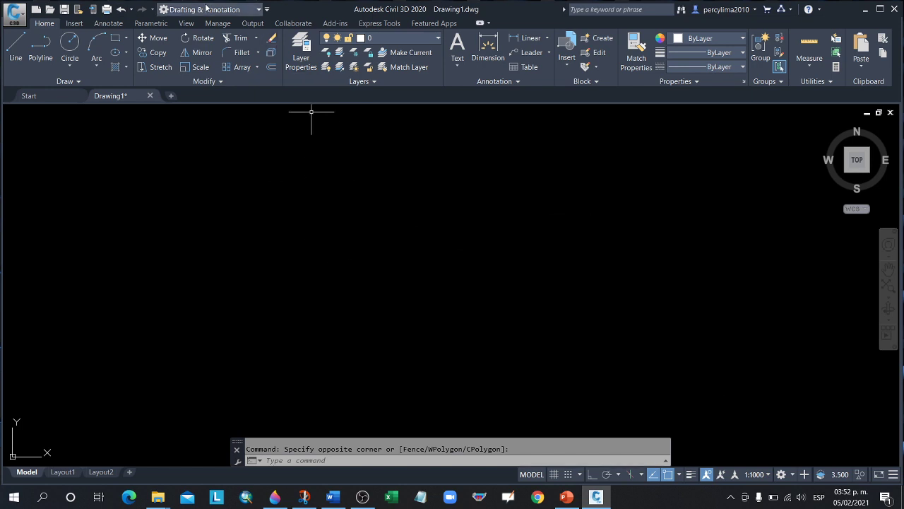
{"action": "left_click", "coordinate": [385, 208]}
{"action": "left_click", "coordinate": [307, 203]}
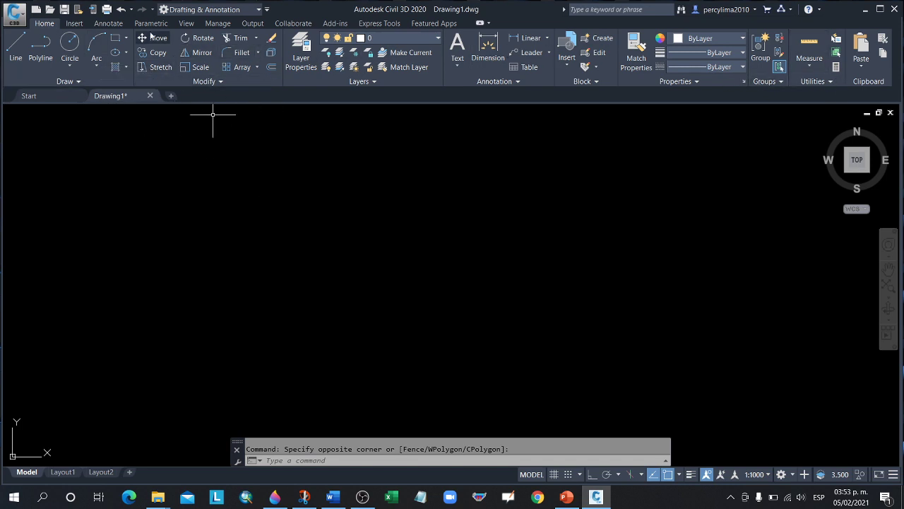
{"action": "left_click", "coordinate": [432, 260]}
{"action": "left_click", "coordinate": [374, 203]}
{"action": "left_click", "coordinate": [323, 248]}
{"action": "left_click", "coordinate": [304, 223]}
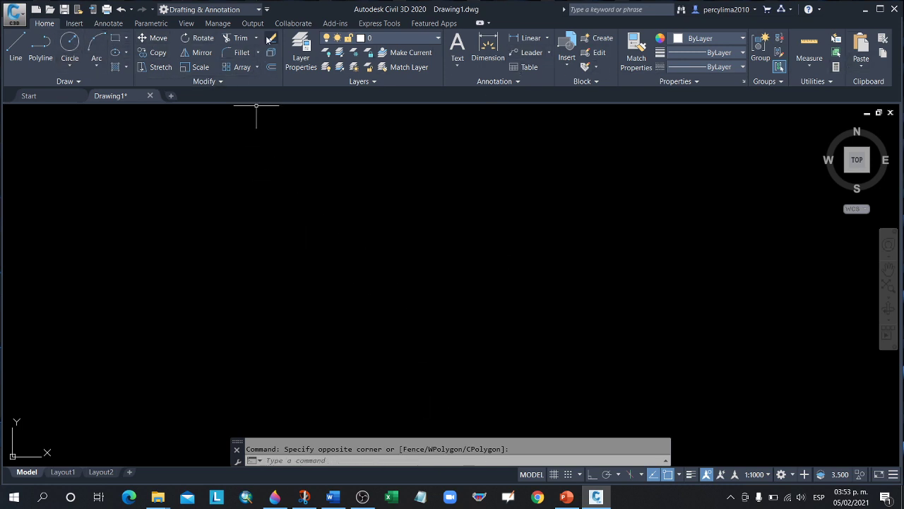
{"action": "left_click", "coordinate": [253, 10]}
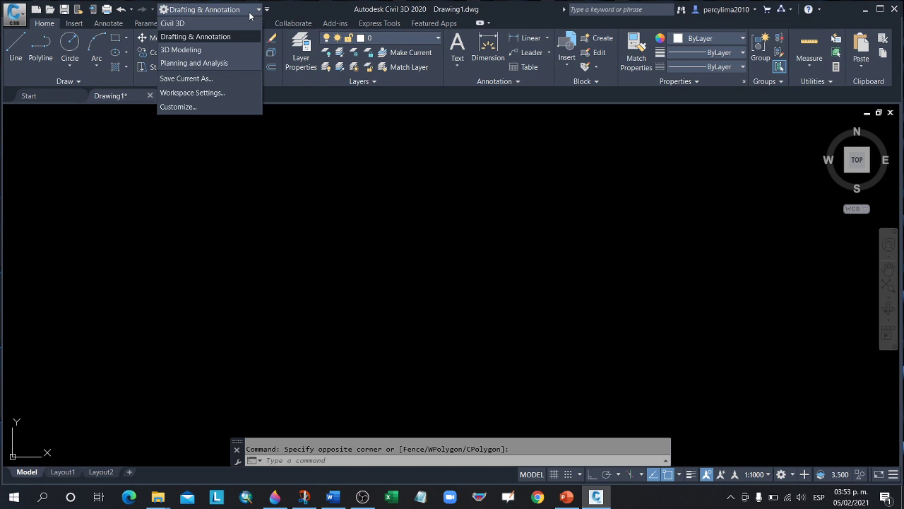
Step: Switch to the 3D Modeling workspace and close its assemblies Tool Palettes window
{"action": "left_click", "coordinate": [192, 49]}
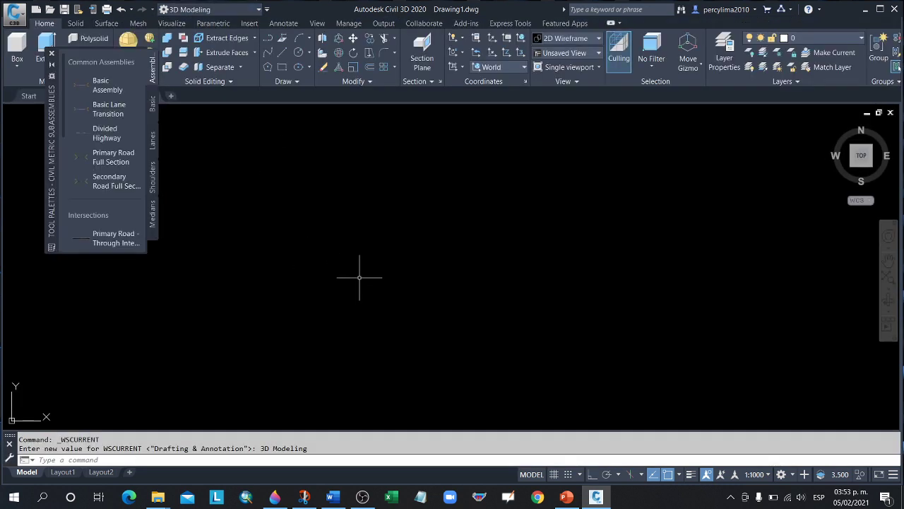
{"action": "left_click", "coordinate": [299, 208]}
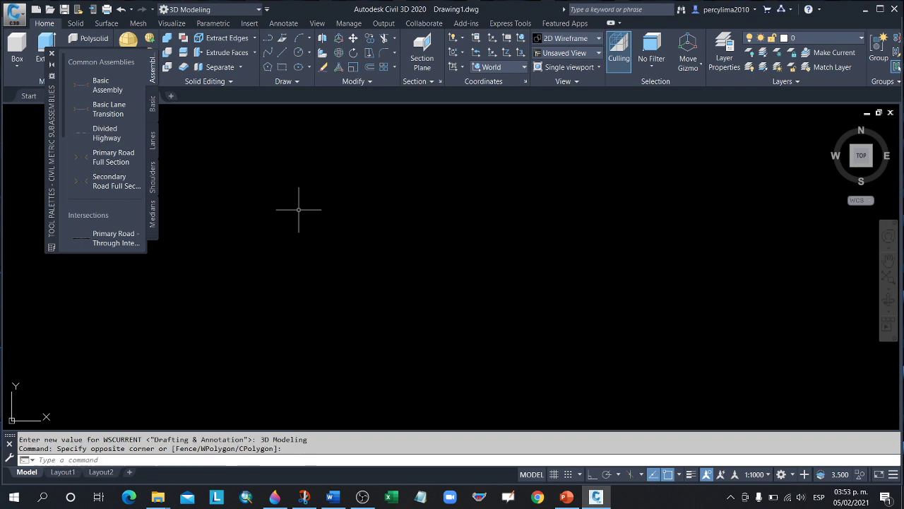
{"action": "left_click", "coordinate": [52, 55]}
{"action": "left_click", "coordinate": [239, 12]}
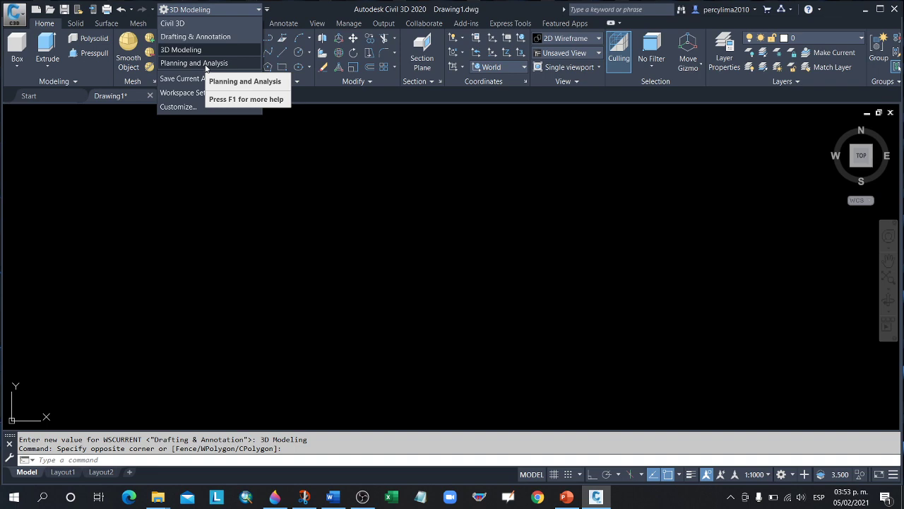
Step: Close the old Paint 3D sketch without saving it
{"action": "left_click", "coordinate": [275, 496]}
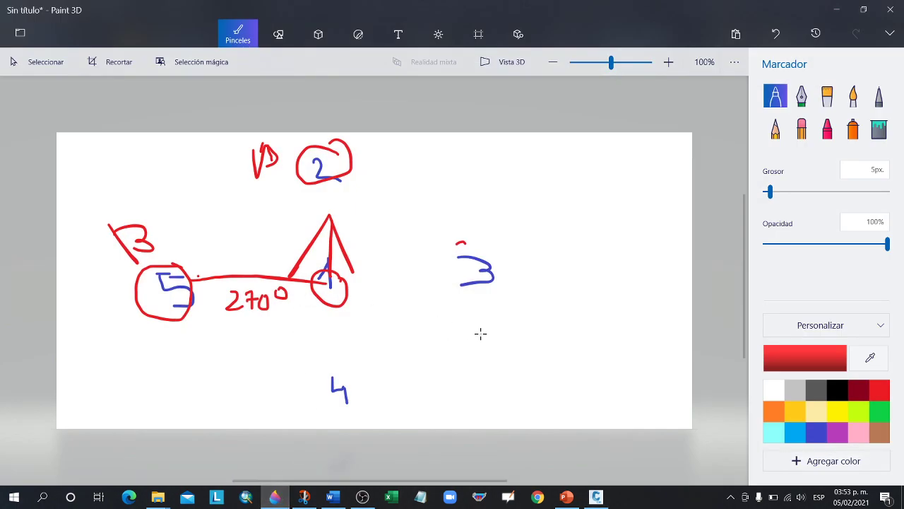
{"action": "left_click", "coordinate": [890, 10]}
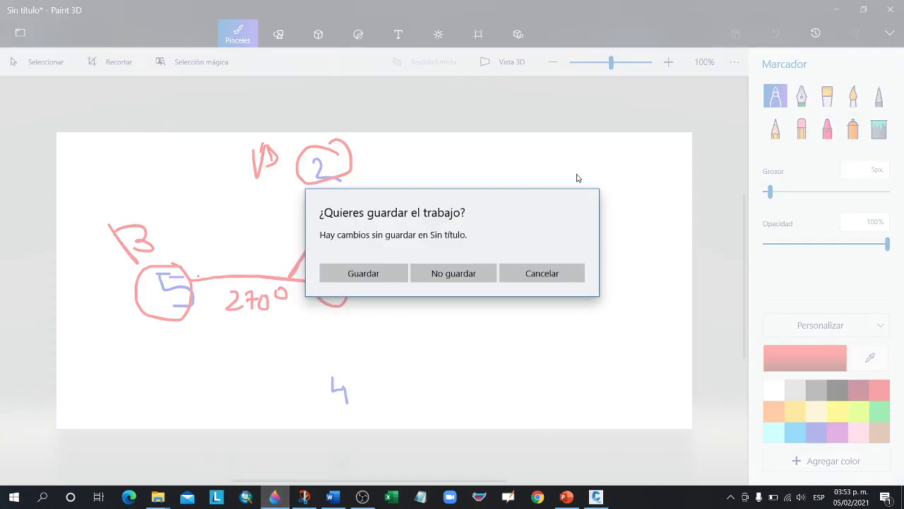
{"action": "left_click", "coordinate": [454, 273]}
Step: Relaunch Paint 3D, handwrite 5HP in blue on a new canvas, and minimise it
{"action": "left_click", "coordinate": [275, 496]}
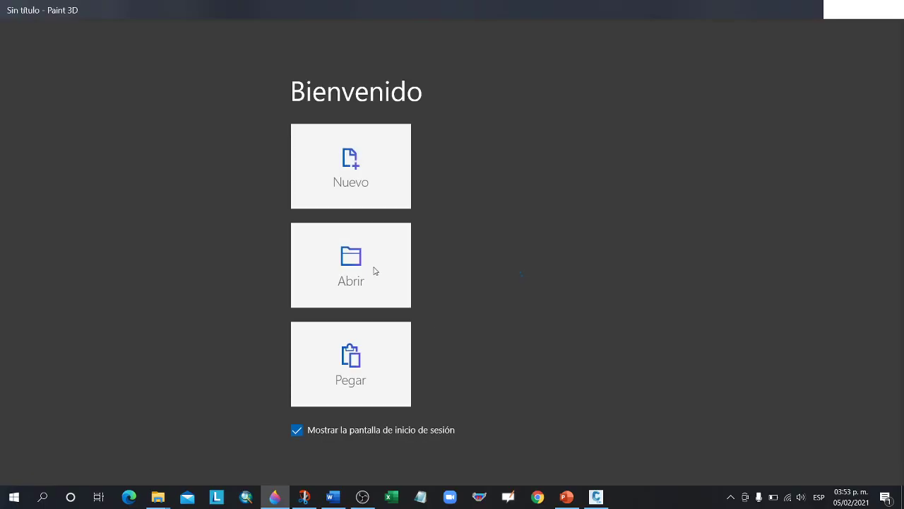
{"action": "left_click", "coordinate": [371, 177]}
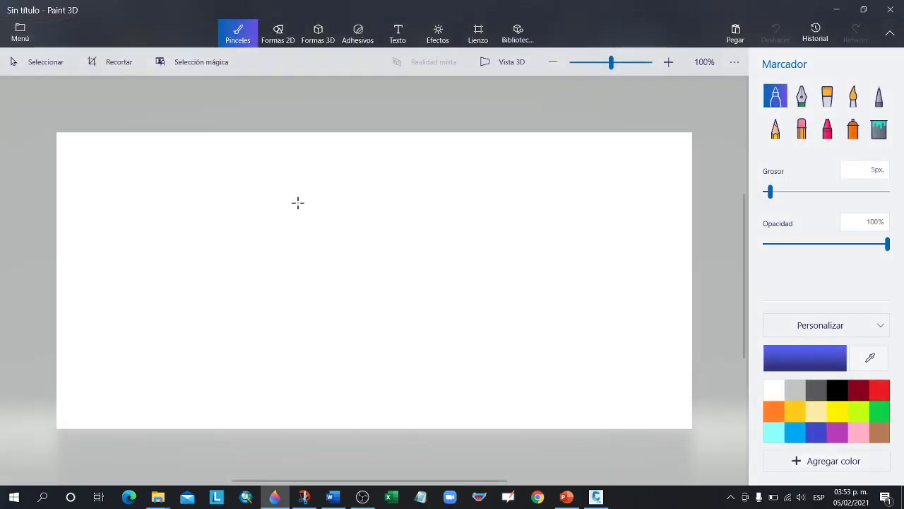
{"action": "left_click_drag", "start_coordinate": [272, 198], "coordinate": [277, 233]}
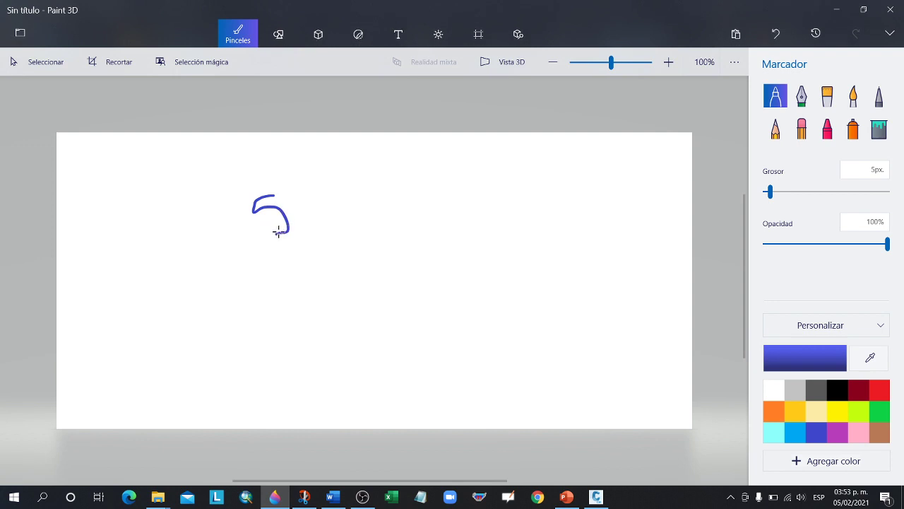
{"action": "mouse_move", "coordinate": [323, 191]}
{"action": "left_mouse_down"}
{"action": "mouse_move", "coordinate": [323, 226]}
{"action": "mouse_move", "coordinate": [324, 209]}
{"action": "mouse_move", "coordinate": [347, 247]}
{"action": "mouse_move", "coordinate": [344, 221]}
{"action": "left_mouse_up"}
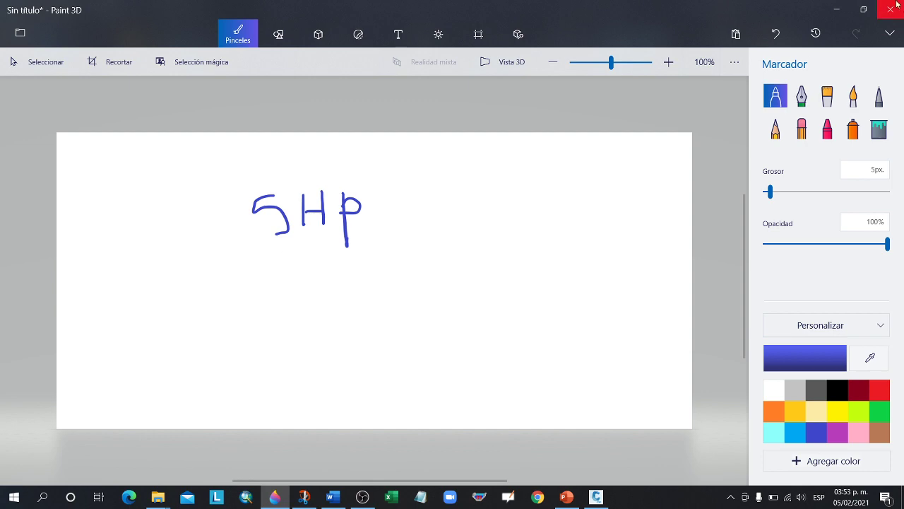
{"action": "left_click", "coordinate": [847, 9]}
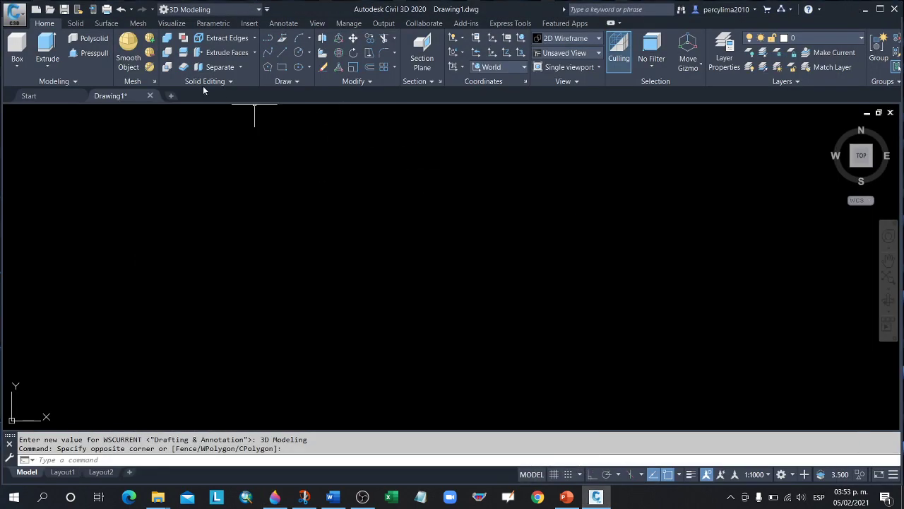
Step: Switch the workspace back to Civil 3D, restoring its ribbon and the Toolspace Prospector tree
{"action": "left_click", "coordinate": [226, 9]}
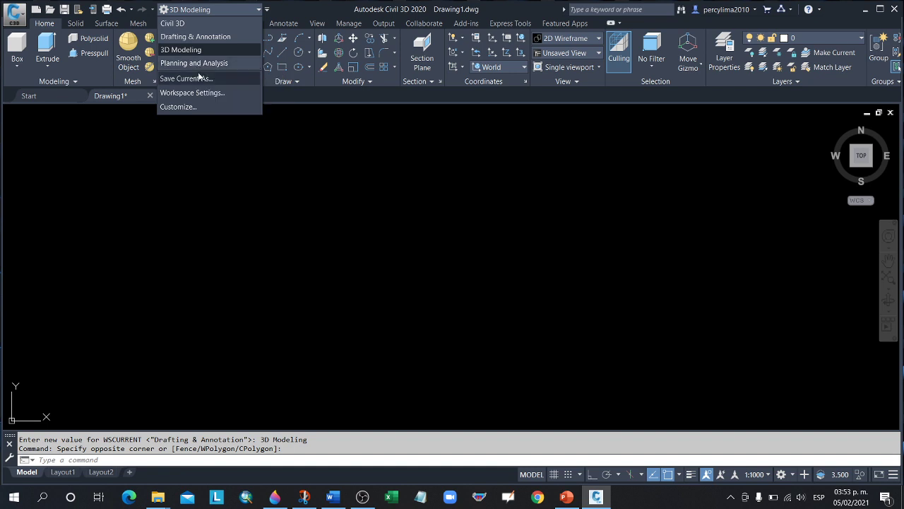
{"action": "left_click", "coordinate": [182, 24]}
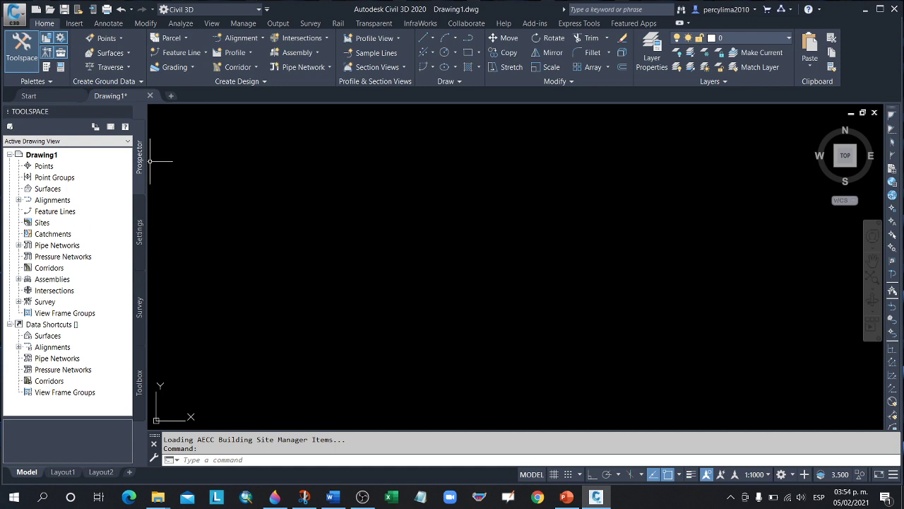
{"action": "left_click", "coordinate": [139, 245]}
{"action": "left_click", "coordinate": [140, 307]}
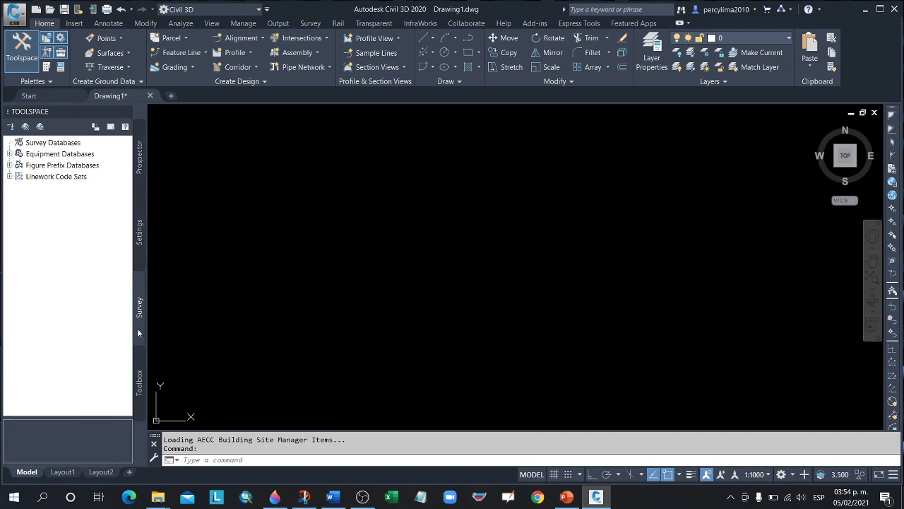
{"action": "left_click", "coordinate": [140, 378]}
{"action": "left_click", "coordinate": [139, 161]}
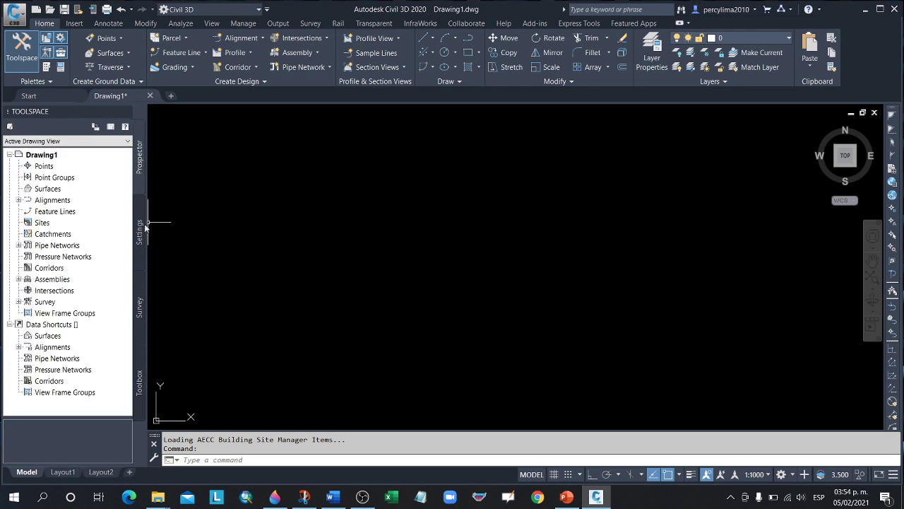
{"action": "left_click", "coordinate": [140, 236]}
{"action": "left_click", "coordinate": [139, 177]}
{"action": "left_click", "coordinate": [140, 239]}
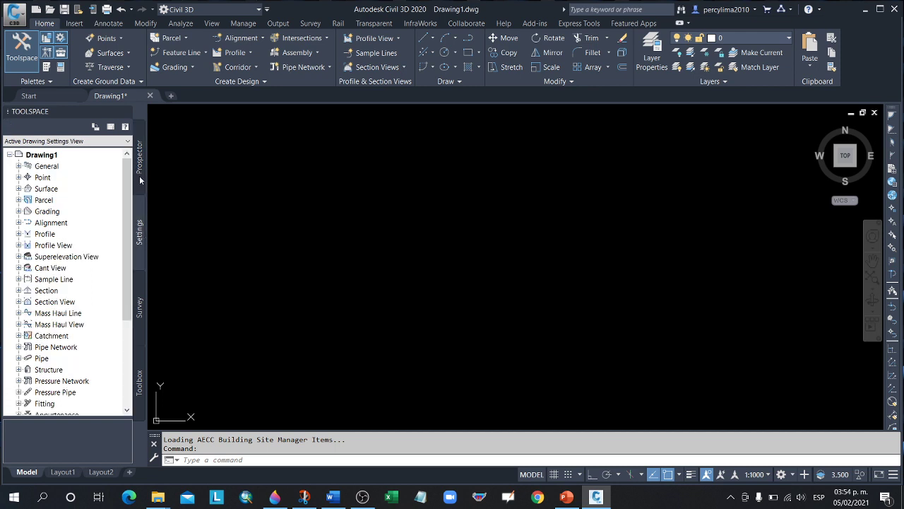
{"action": "left_click", "coordinate": [140, 180]}
{"action": "left_click", "coordinate": [137, 230]}
{"action": "left_click", "coordinate": [138, 175]}
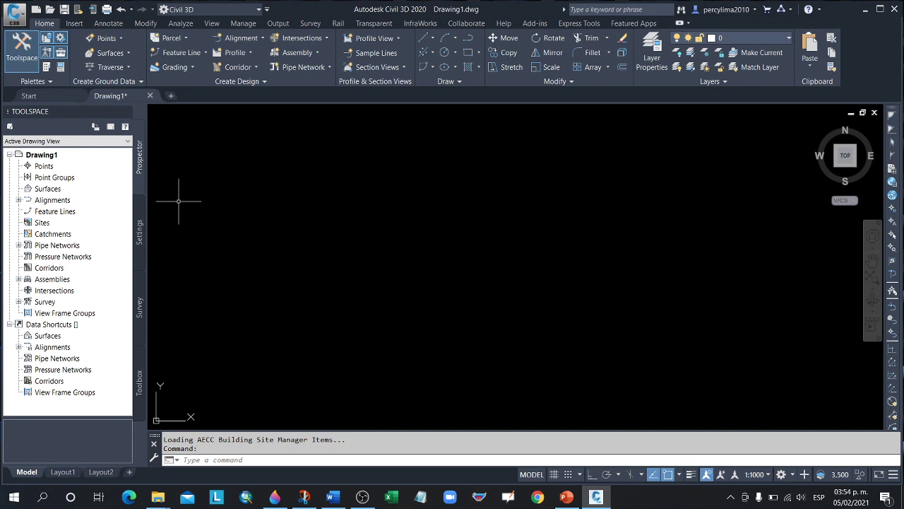
{"action": "left_click", "coordinate": [312, 252]}
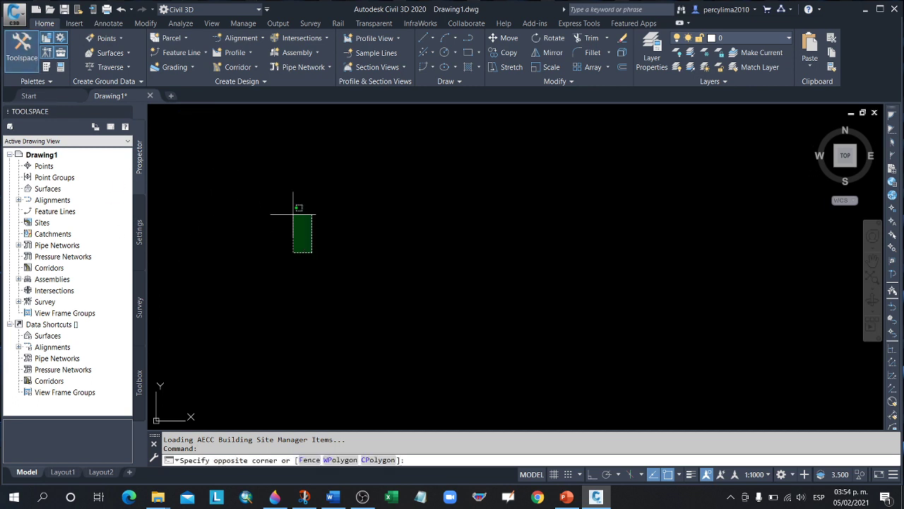
{"action": "left_click", "coordinate": [293, 213]}
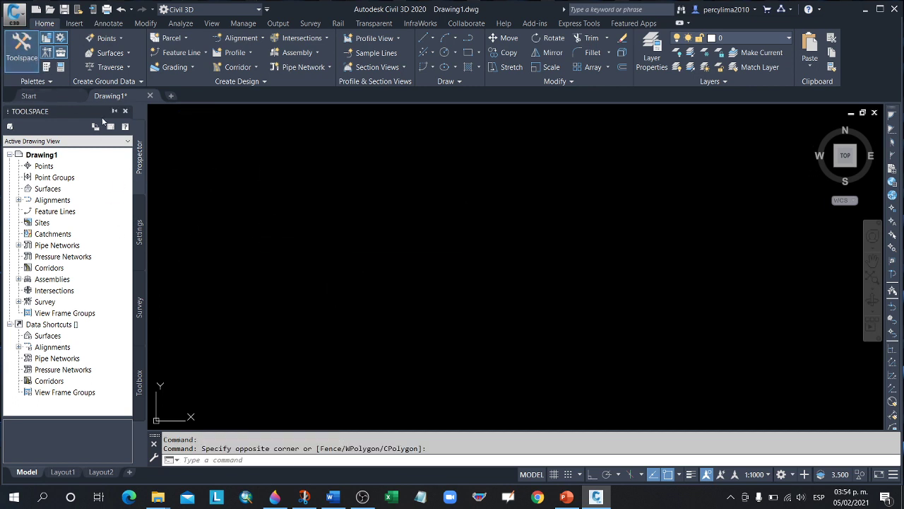
{"action": "left_click", "coordinate": [21, 62]}
{"action": "left_click", "coordinate": [349, 272]}
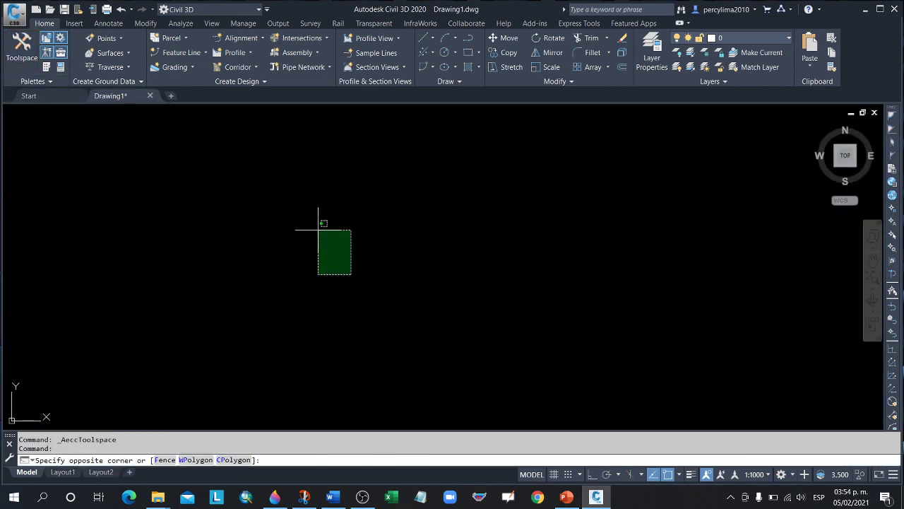
{"action": "left_click", "coordinate": [295, 207]}
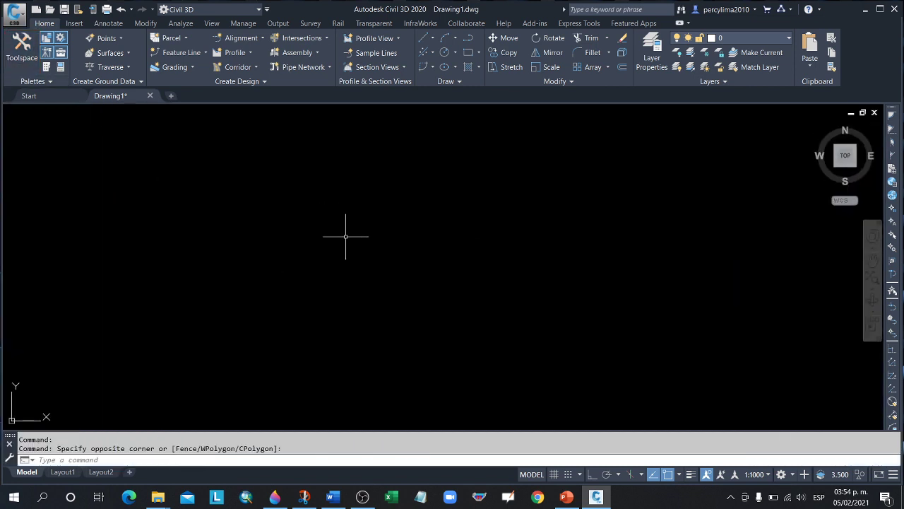
{"action": "type", "text": "l"}
{"action": "type", "text": "ol"}
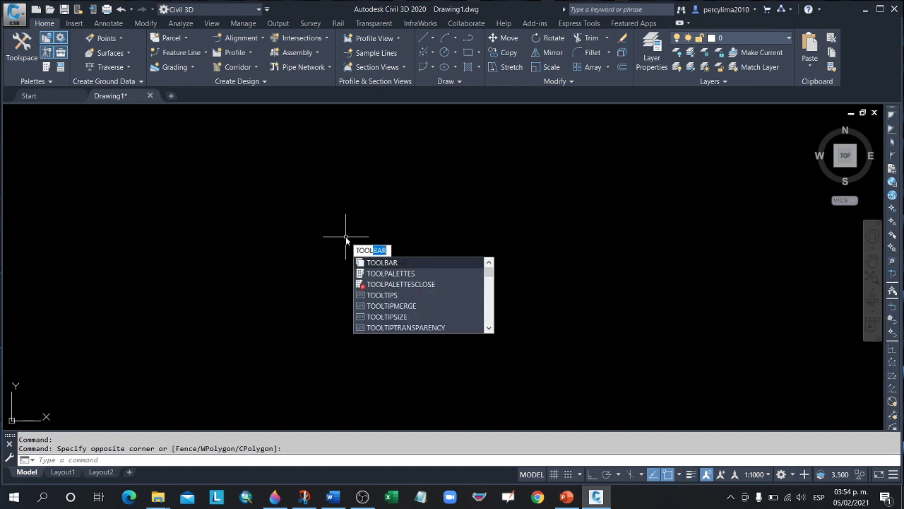
{"action": "type", "text": "s"}
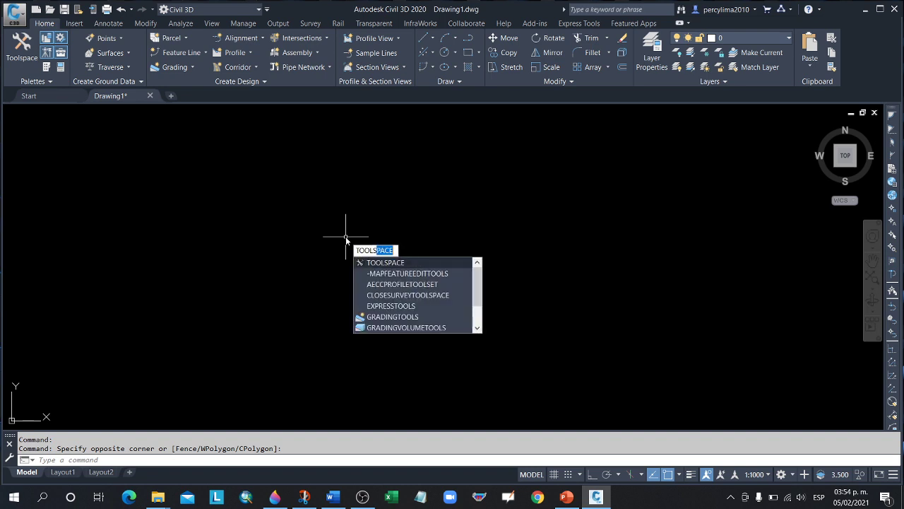
{"action": "key", "text": "Return"}
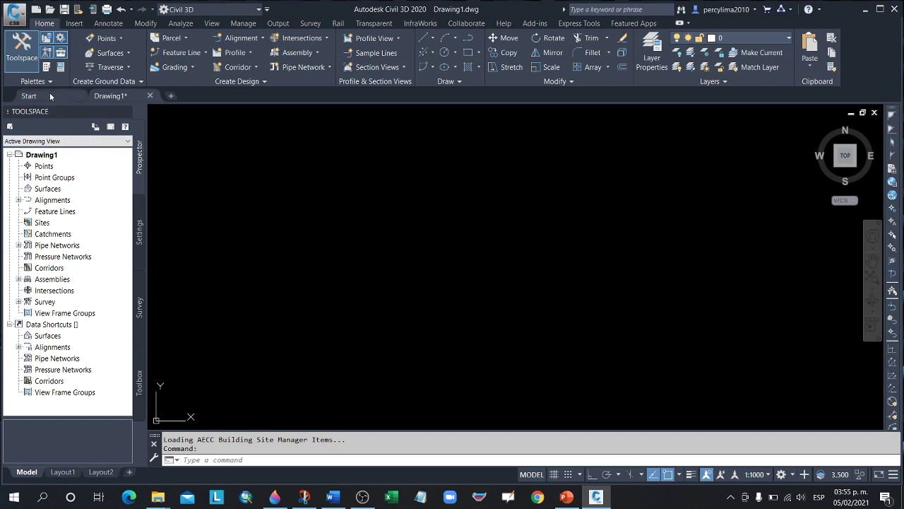
{"action": "left_click", "coordinate": [247, 211]}
{"action": "left_click", "coordinate": [247, 212]}
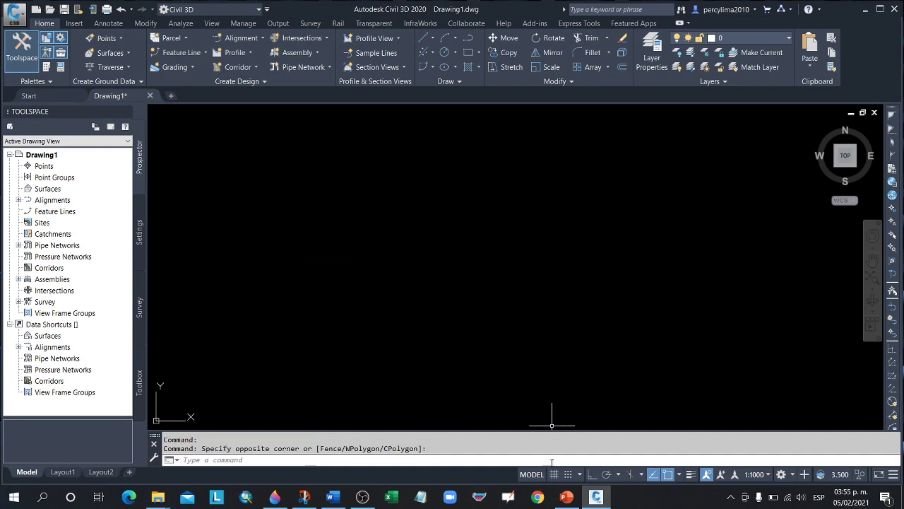
{"action": "left_click", "coordinate": [568, 498]}
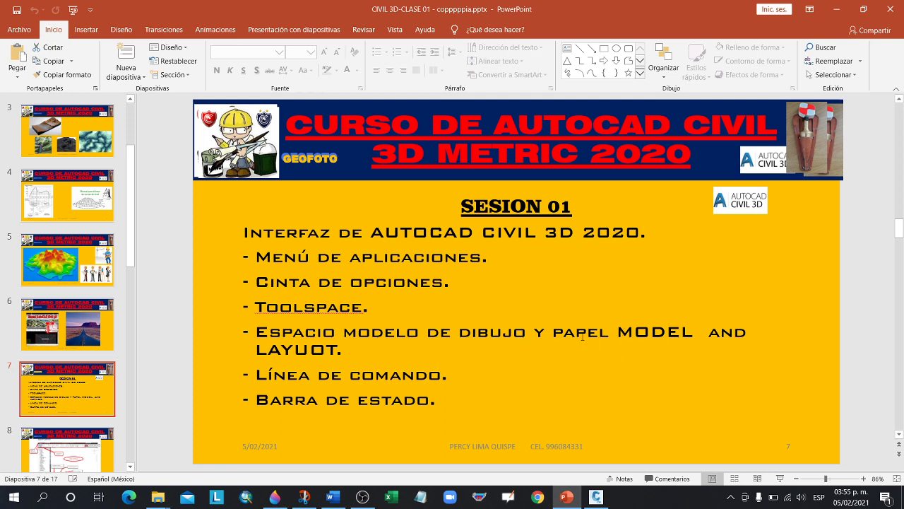
{"action": "key", "text": "alt+Tab"}
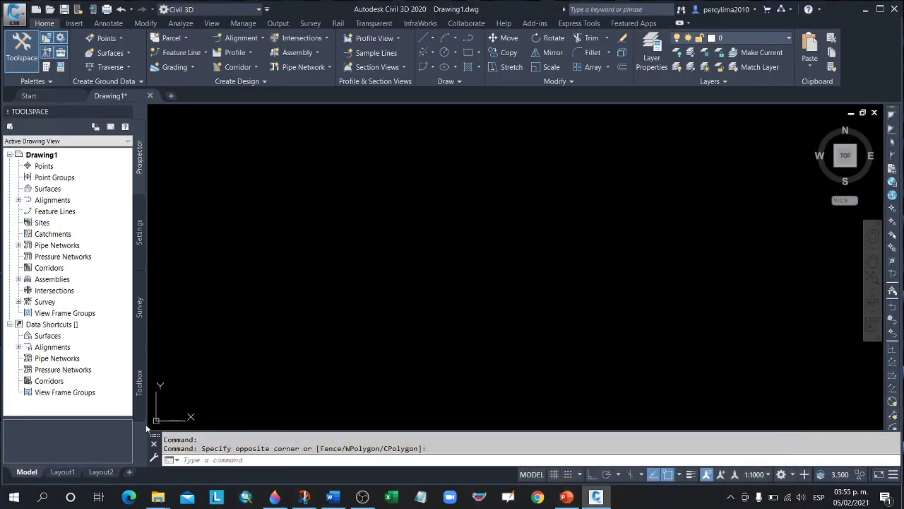
Step: Draw a circle with the C command by picking its centre and radius
{"action": "double_click", "coordinate": [428, 250]}
{"action": "type", "text": "c"}
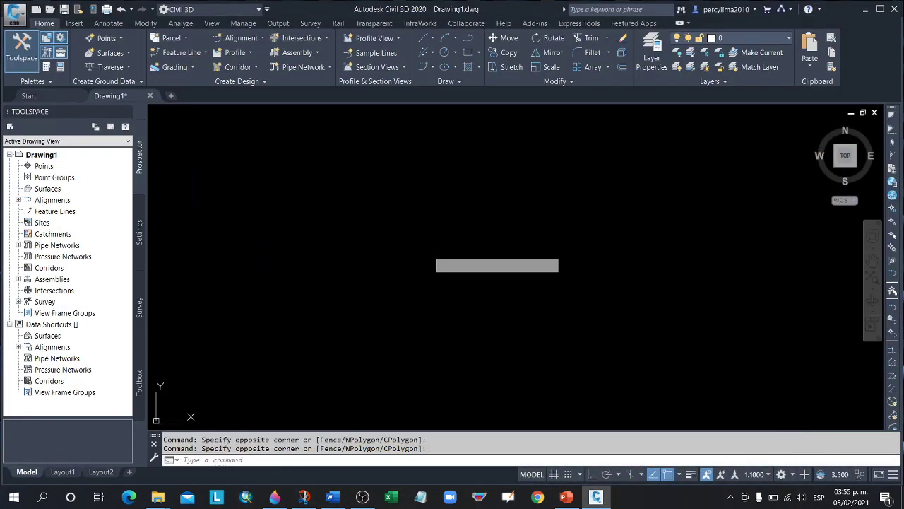
{"action": "key", "text": "Return"}
{"action": "left_click", "coordinate": [401, 256]}
{"action": "left_click", "coordinate": [499, 221]}
Step: Draw a rectangle with REC from inside the circle out to its right, then view Layout1
{"action": "type", "text": "R"}
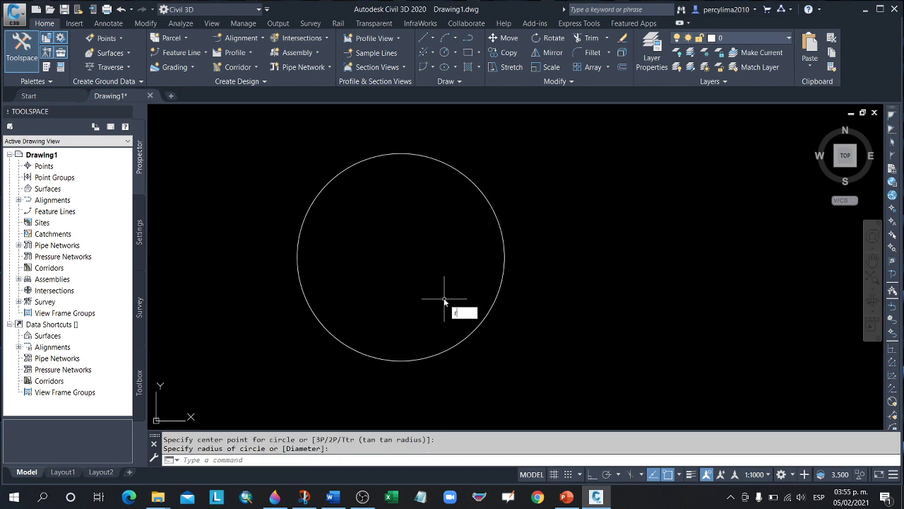
{"action": "type", "text": "EC"}
{"action": "key", "text": "Return"}
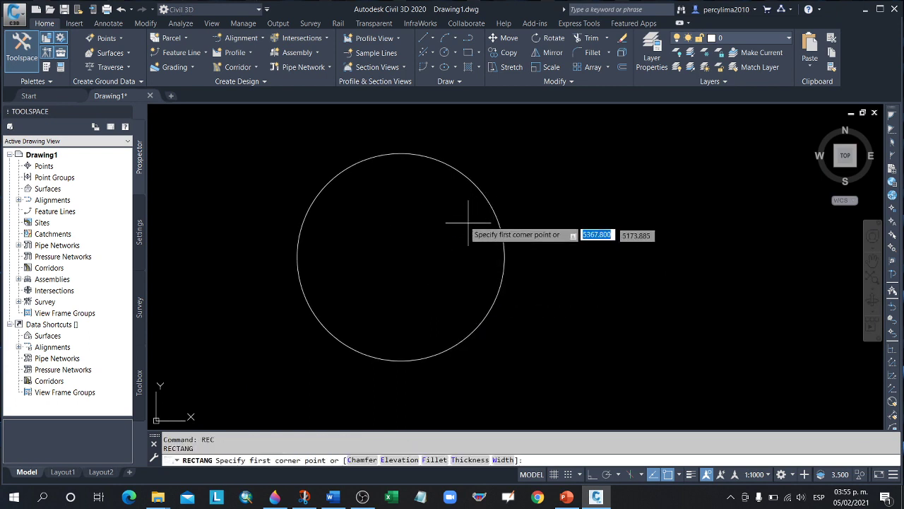
{"action": "left_click", "coordinate": [423, 168]}
{"action": "left_click", "coordinate": [684, 343]}
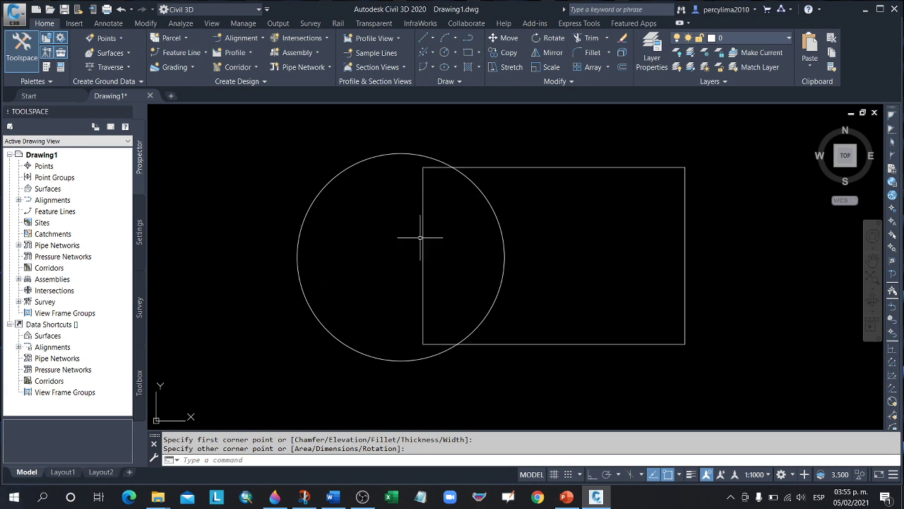
{"action": "left_click", "coordinate": [60, 472]}
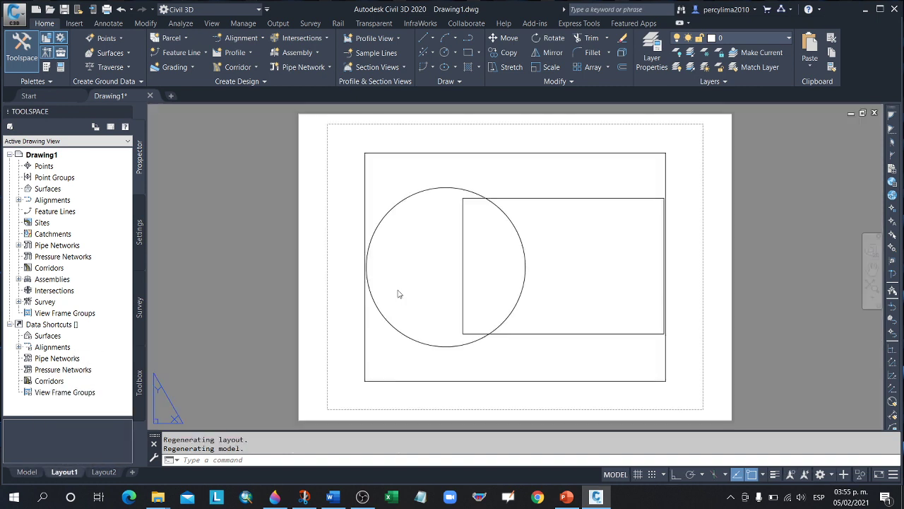
Step: Select and erase the existing viewport on Layout1
{"action": "left_click", "coordinate": [695, 384]}
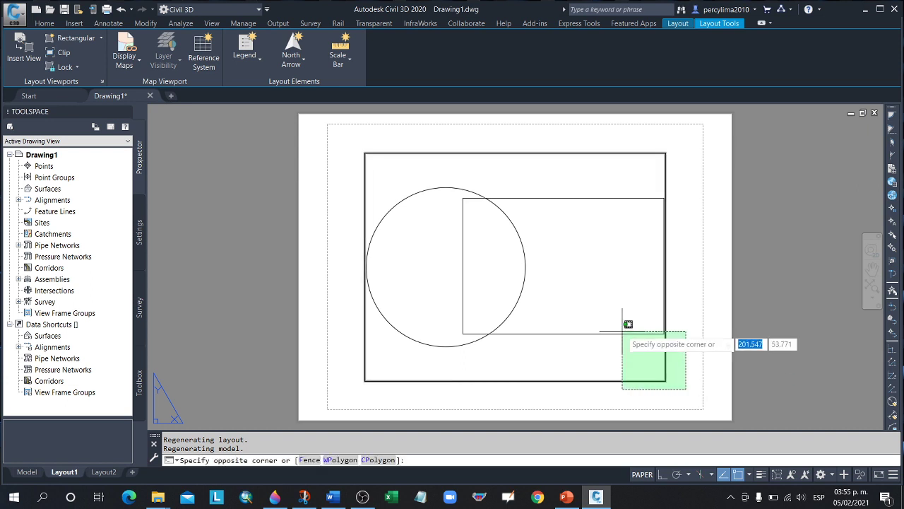
{"action": "left_click", "coordinate": [620, 326]}
{"action": "key", "text": "Delete"}
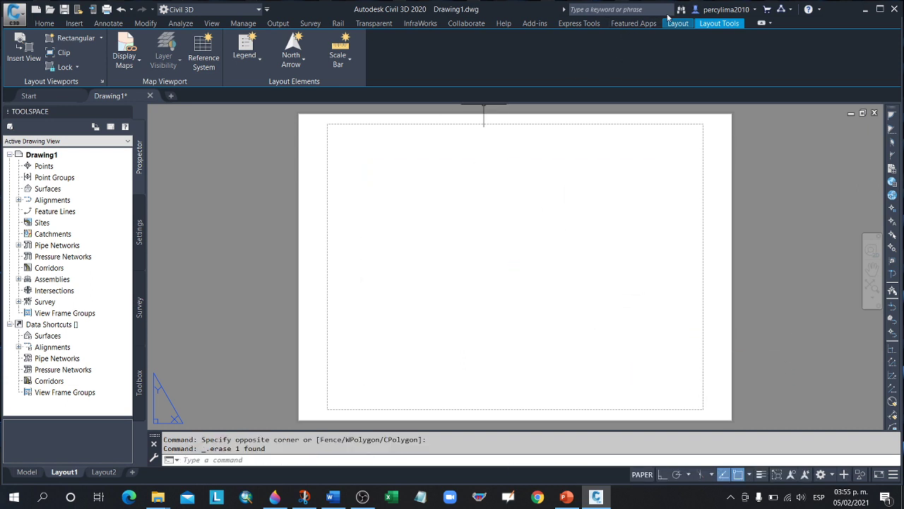
Step: Draw a new rectangular viewport framing the circle and rectangle, and check its scale list
{"action": "left_click", "coordinate": [681, 25]}
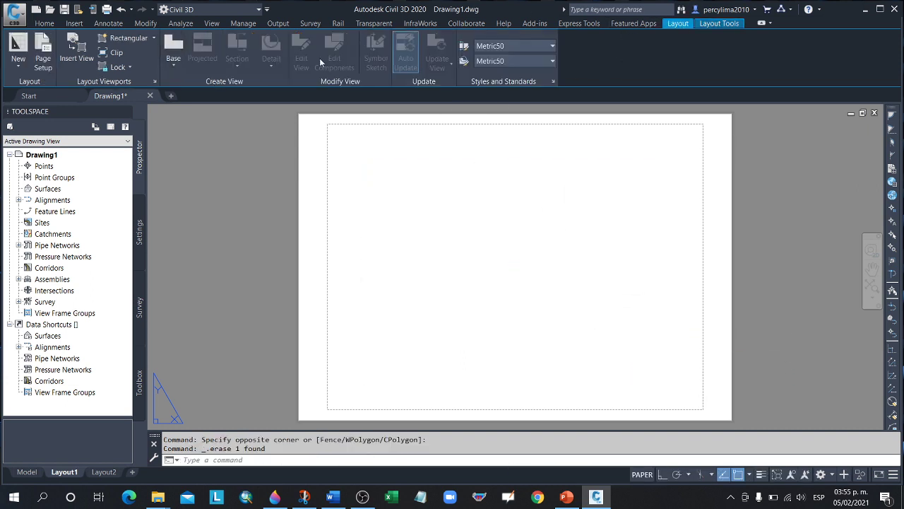
{"action": "left_click", "coordinate": [148, 39]}
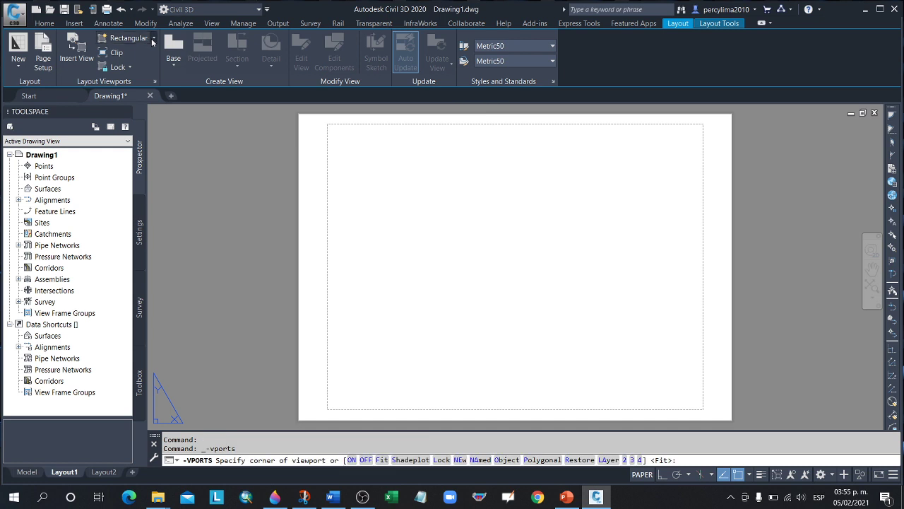
{"action": "left_click", "coordinate": [151, 39]}
{"action": "left_click", "coordinate": [355, 143]}
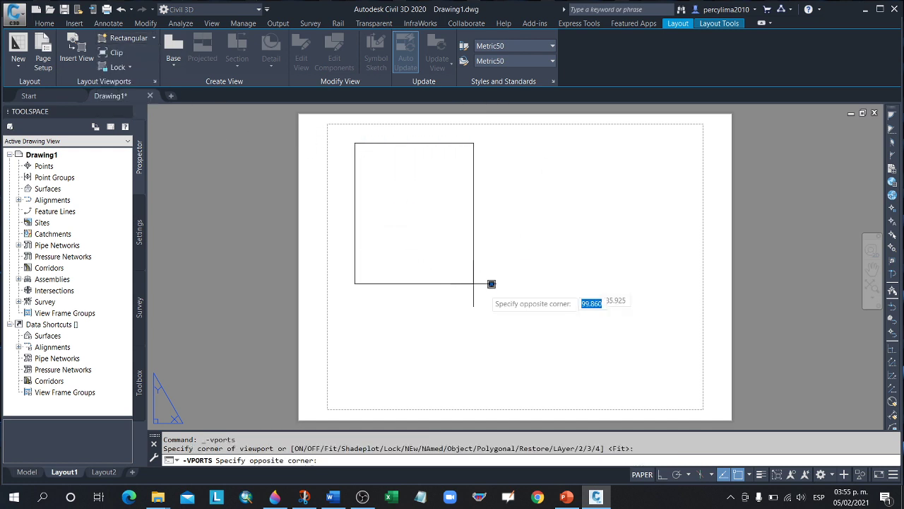
{"action": "left_click", "coordinate": [656, 363]}
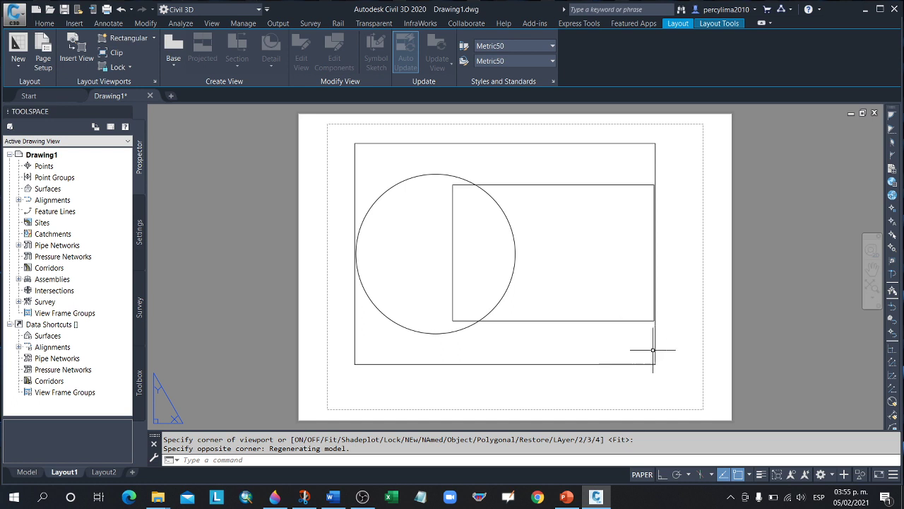
{"action": "left_click", "coordinate": [655, 350]}
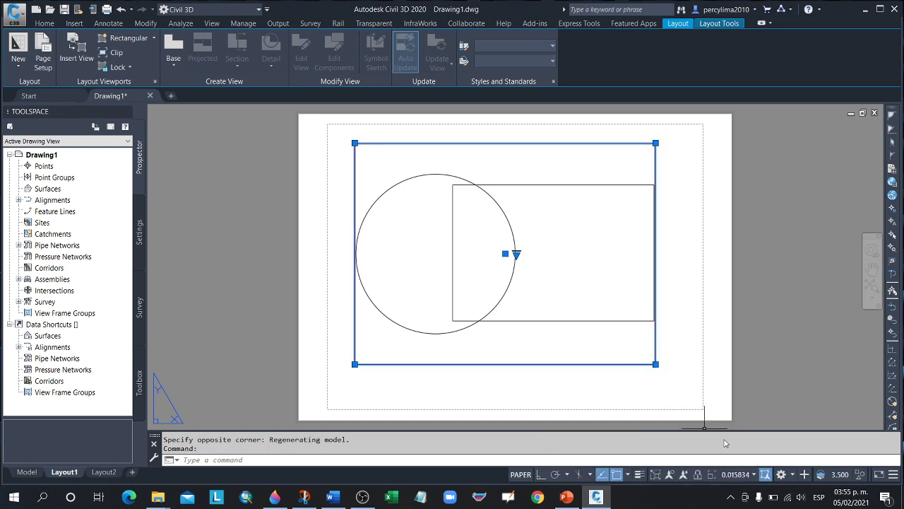
{"action": "left_click", "coordinate": [752, 475]}
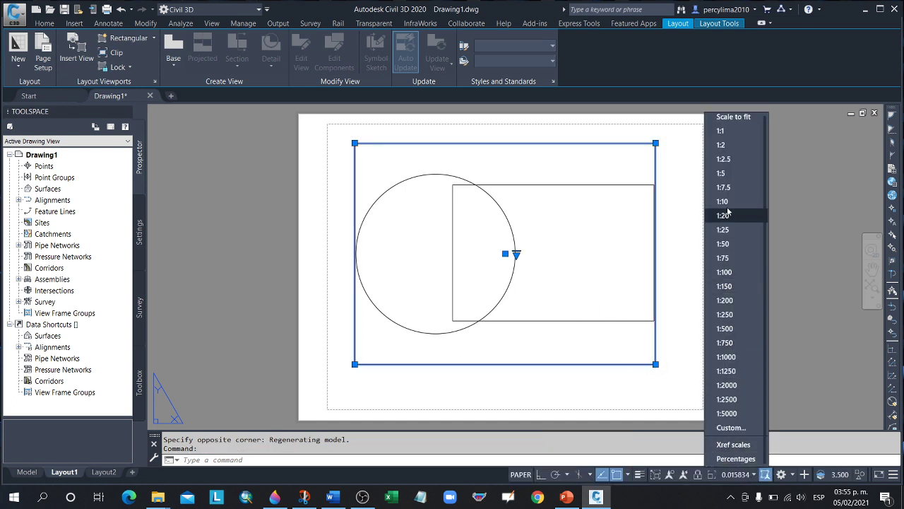
{"action": "left_click", "coordinate": [207, 326]}
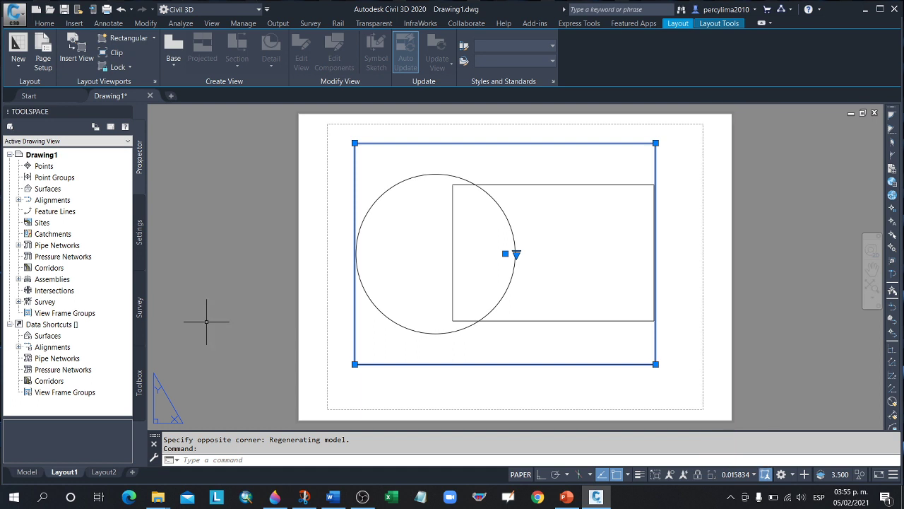
{"action": "left_click", "coordinate": [207, 288]}
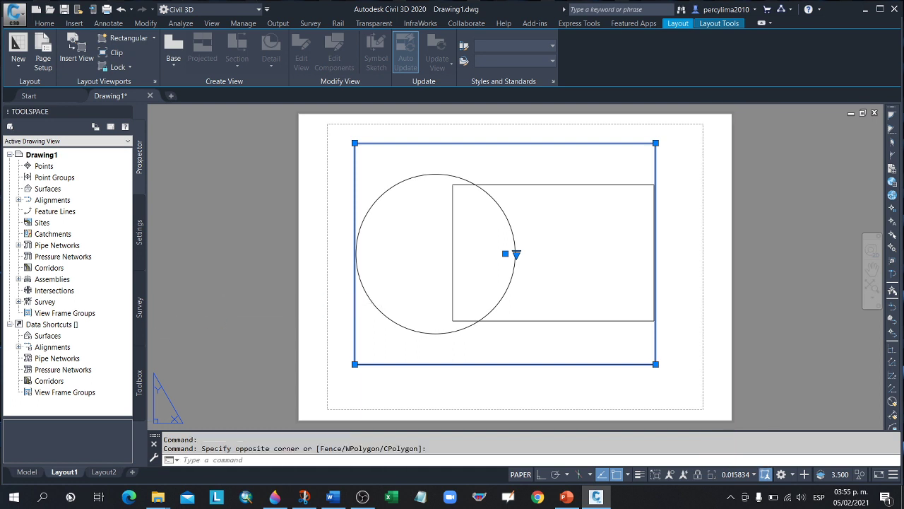
Step: Toggle between Model and Layout1, end in model space, and bring PowerPoint forward
{"action": "left_click", "coordinate": [26, 472]}
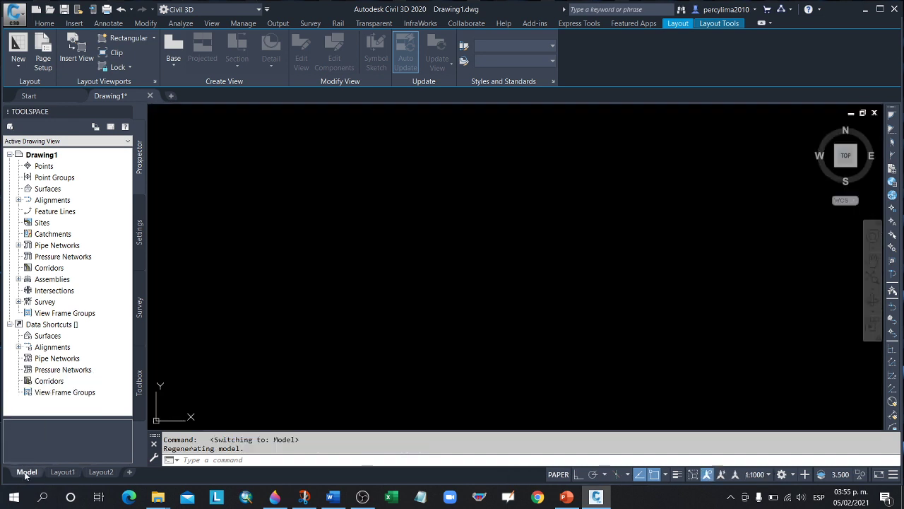
{"action": "left_click", "coordinate": [62, 472]}
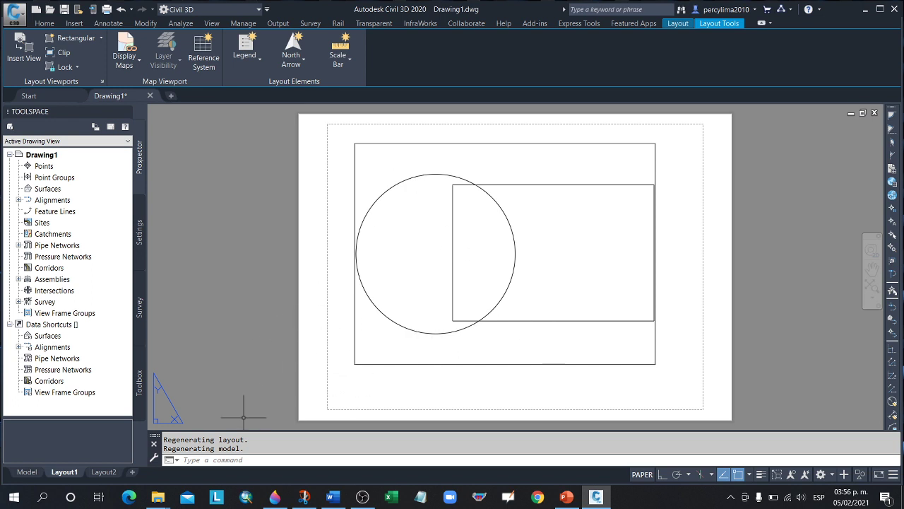
{"action": "left_click", "coordinate": [27, 471]}
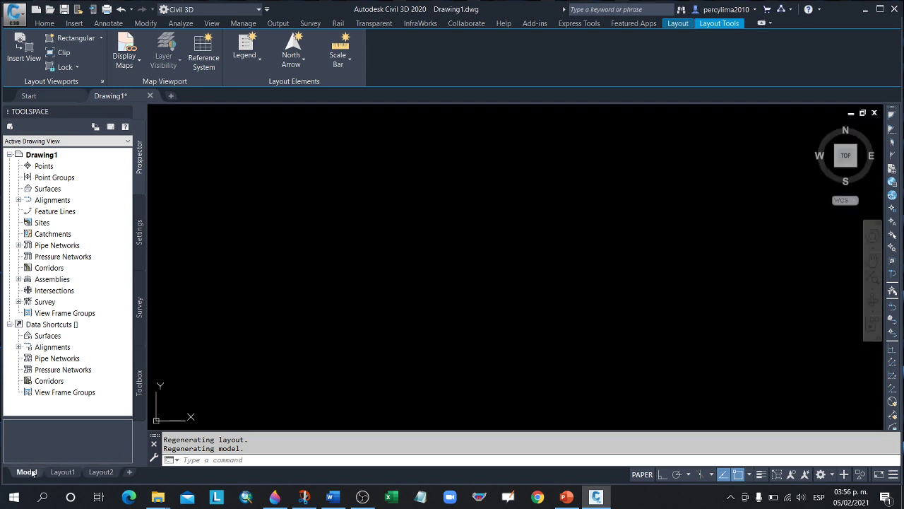
{"action": "key", "text": "alt+Tab"}
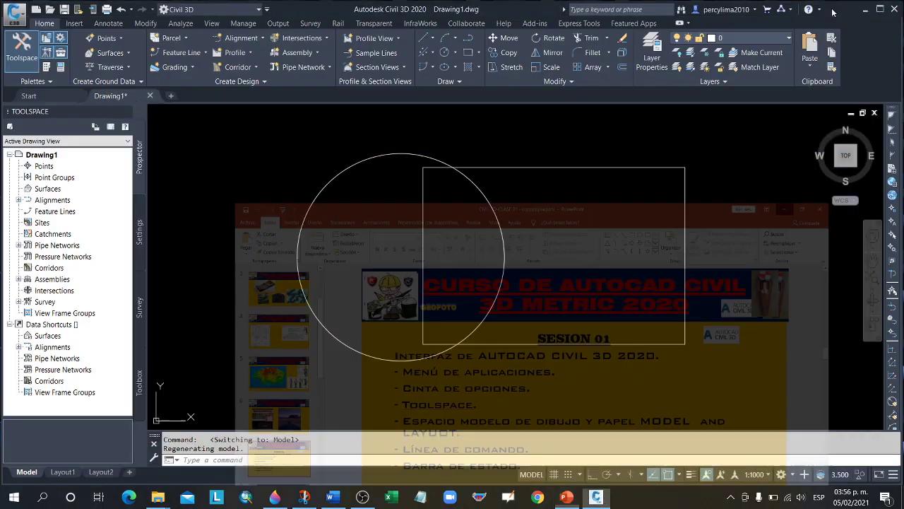
Step: Minimize PowerPoint to reveal the Civil 3D drawing
{"action": "left_click", "coordinate": [836, 9]}
{"action": "type", "text": "PL"}
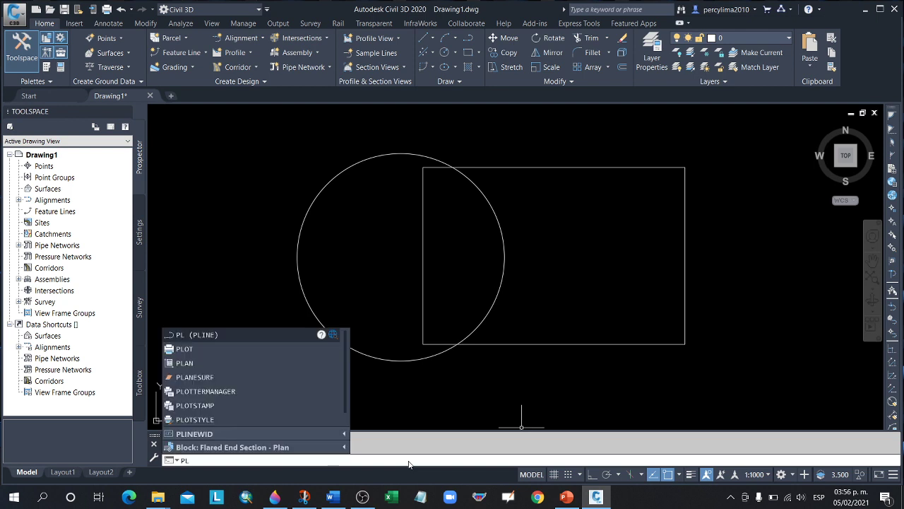
Step: Draw a seven-segment zigzag polyline across the rectangle and circle, then exit the command
{"action": "key", "text": "Return"}
{"action": "left_click", "coordinate": [554, 305]}
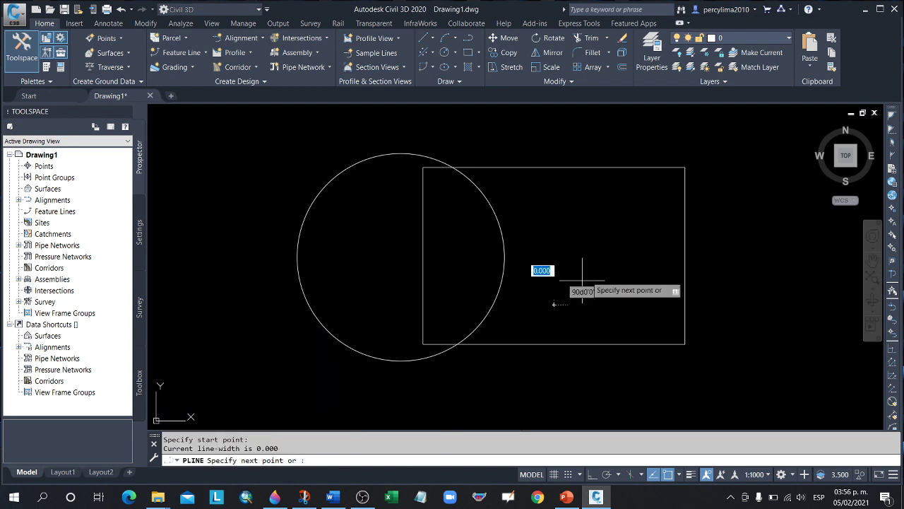
{"action": "left_click", "coordinate": [608, 233]}
{"action": "left_click", "coordinate": [733, 294]}
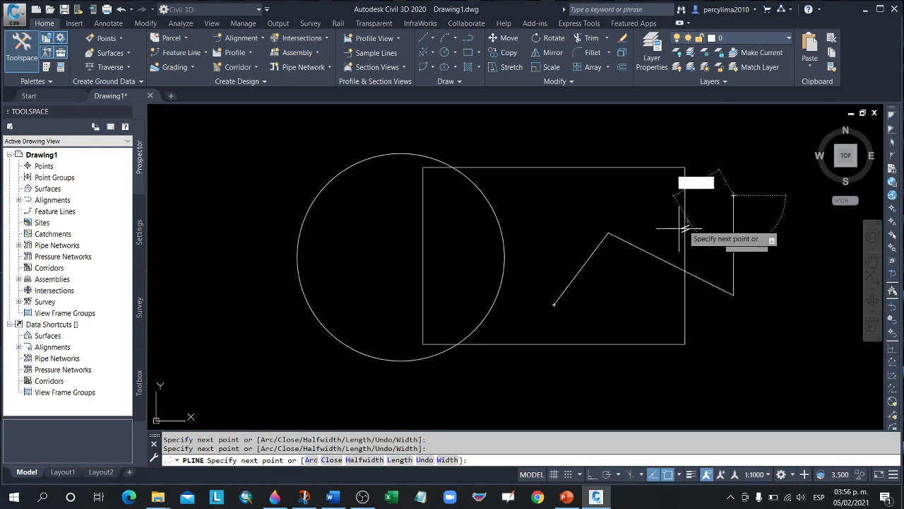
{"action": "left_click", "coordinate": [733, 197]}
{"action": "left_click", "coordinate": [595, 367]}
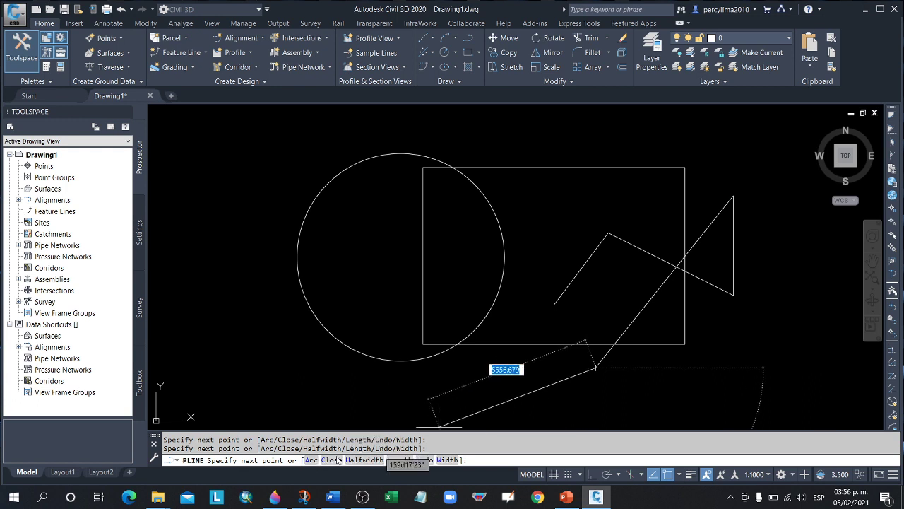
{"action": "left_click", "coordinate": [421, 400]}
{"action": "left_click", "coordinate": [409, 315]}
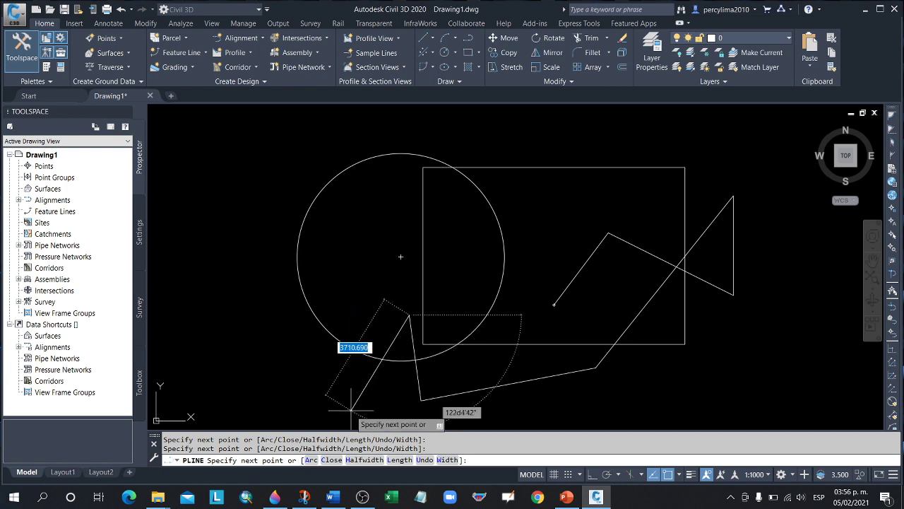
{"action": "left_click", "coordinate": [547, 401]}
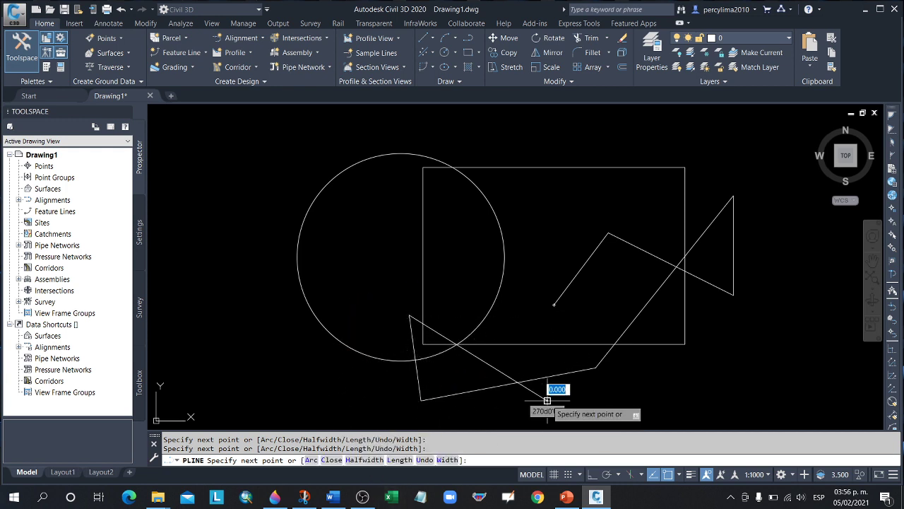
{"action": "key", "text": "Escape"}
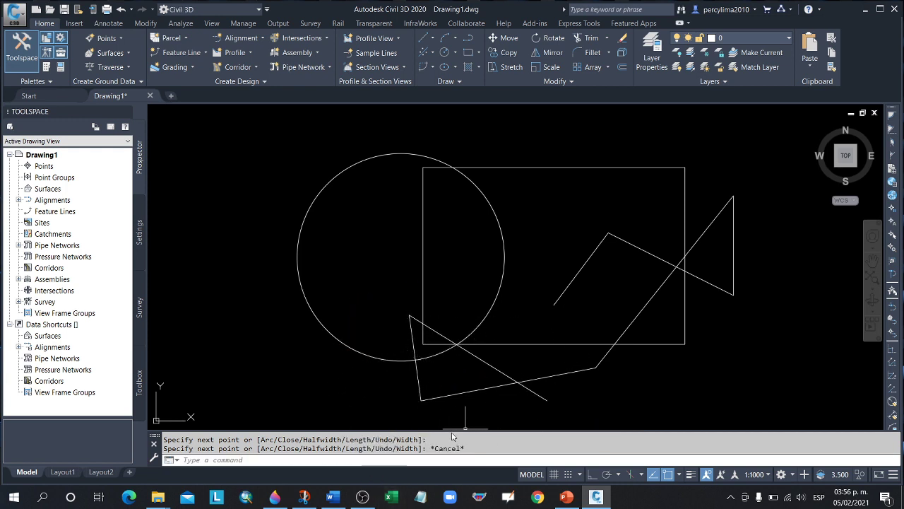
Step: Toggle snap mode with F9, leaving it on, and bring PowerPoint to the front
{"action": "key", "text": "F9"}
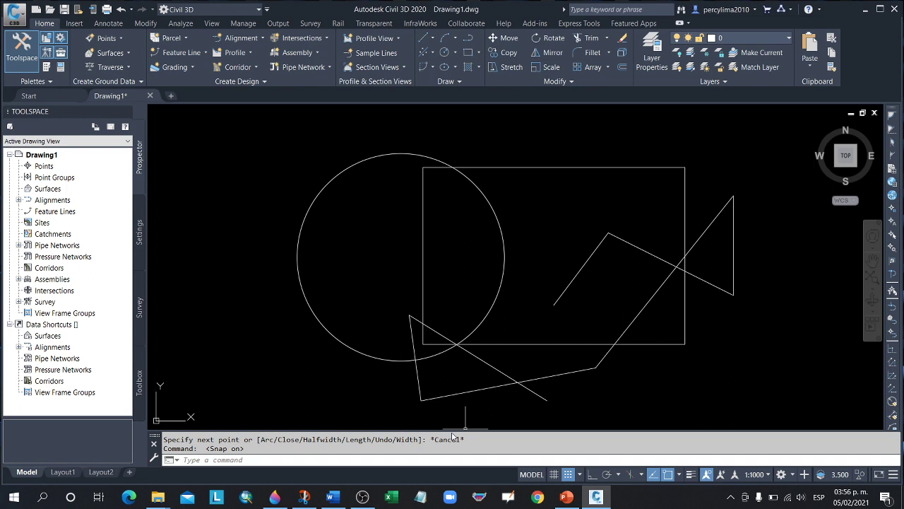
{"action": "key", "text": "F9"}
{"action": "key", "text": "F9"}
{"action": "key", "text": "F9"}
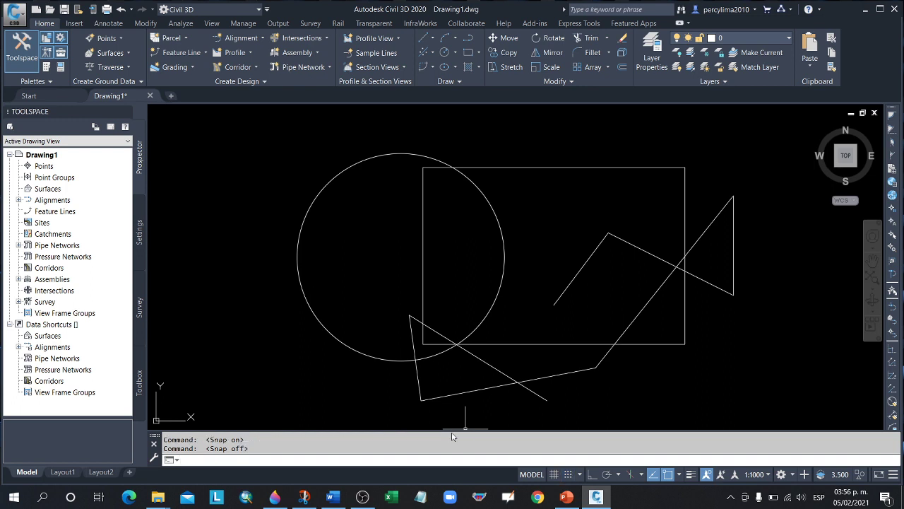
{"action": "key", "text": "F9"}
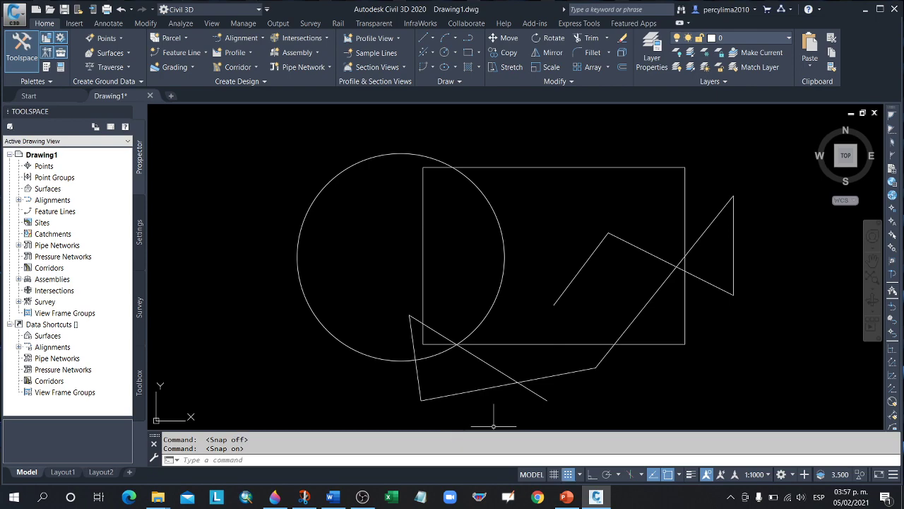
{"action": "left_click", "coordinate": [566, 496]}
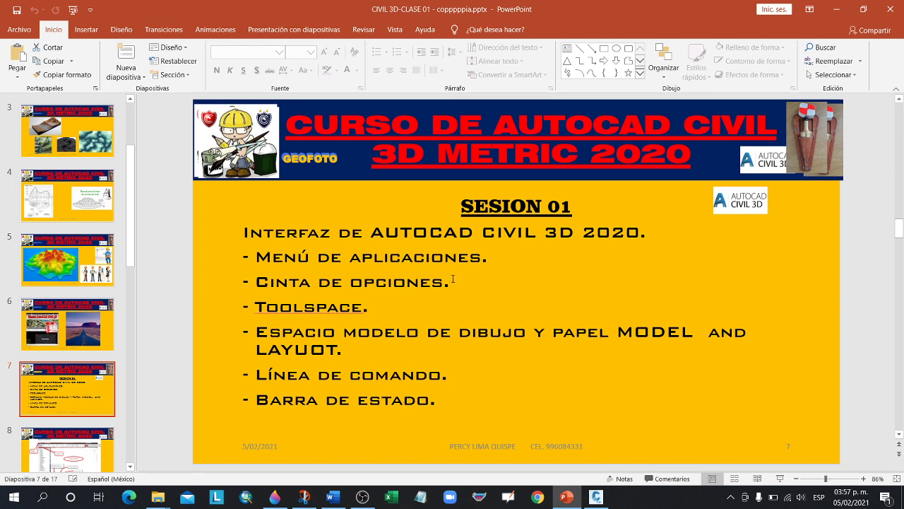
Step: Minimize PowerPoint to return to the Civil 3D drawing
{"action": "left_click", "coordinate": [835, 9]}
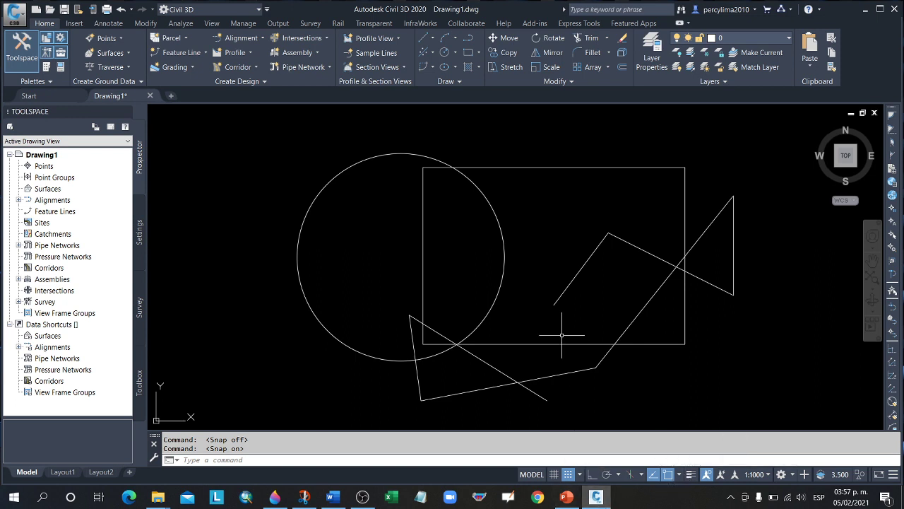
Step: Start a new polyline with P, pick its start point, and switch Ortho on
{"action": "scroll", "coordinate": [484, 342], "scroll_direction": "down", "scroll_amount": 4}
{"action": "type", "text": "p"}
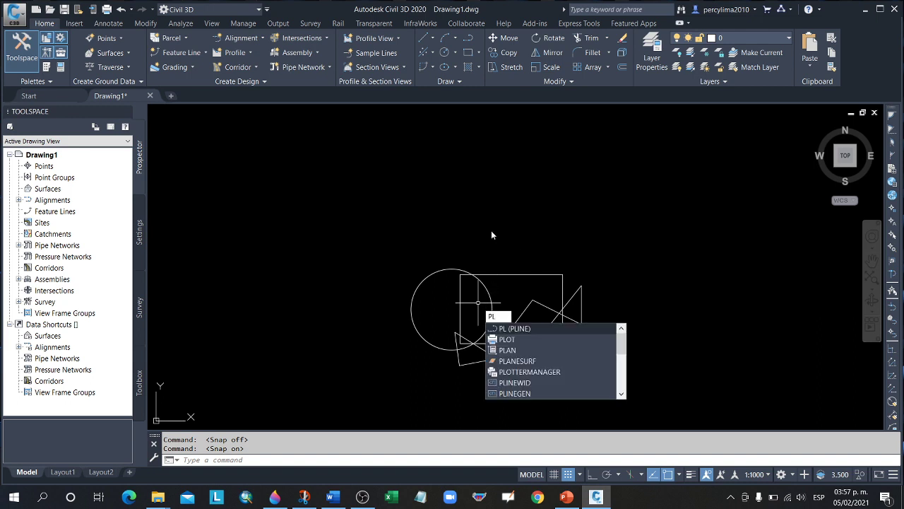
{"action": "key", "text": "Return"}
{"action": "left_click", "coordinate": [488, 241]}
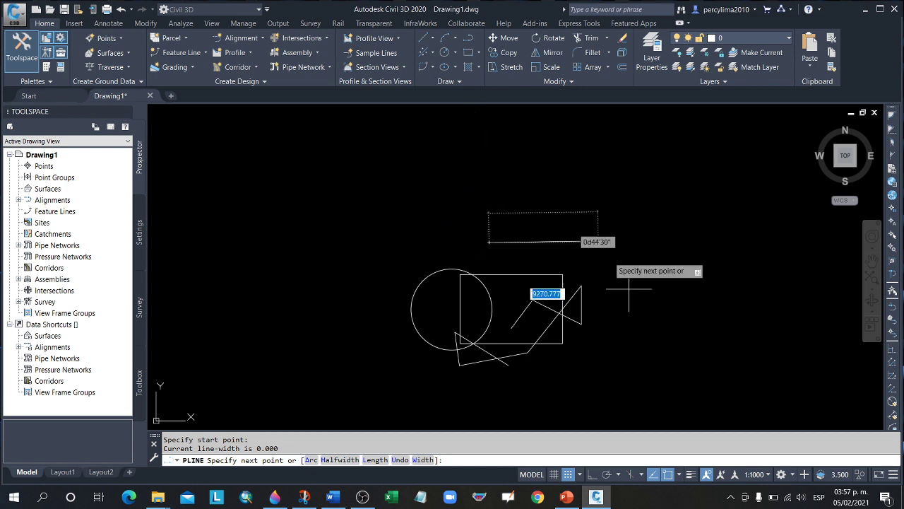
{"action": "left_click", "coordinate": [594, 477]}
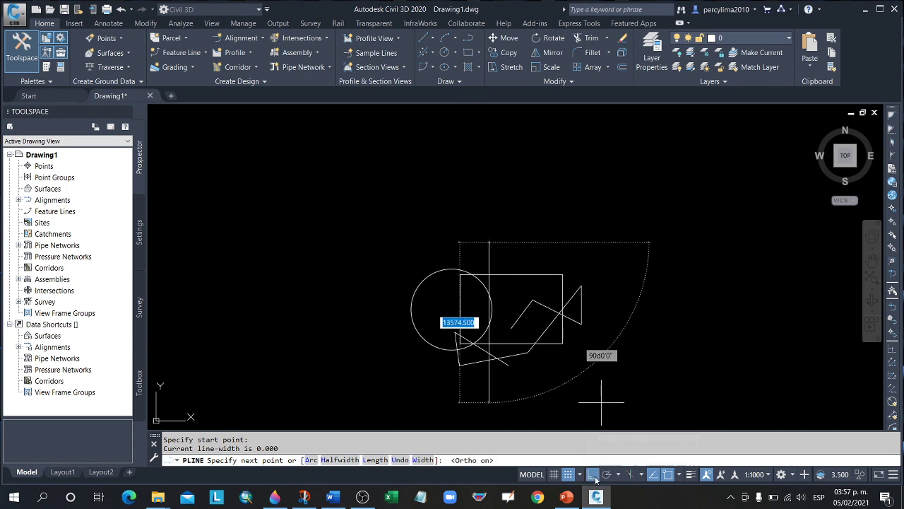
Step: Draw a stepped polyline of alternating vertical and horizontal segments, then turn Ortho off and end it
{"action": "left_click", "coordinate": [489, 169]}
{"action": "left_click", "coordinate": [601, 170]}
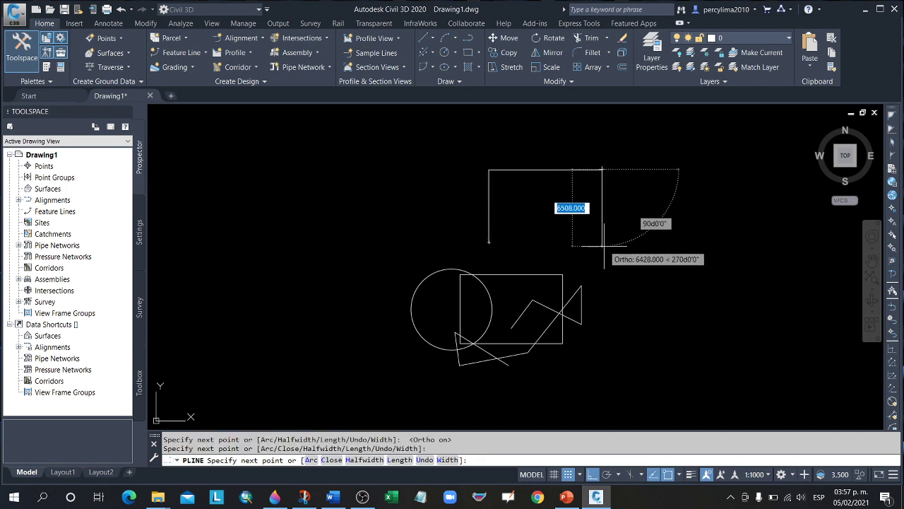
{"action": "left_click", "coordinate": [602, 246]}
{"action": "left_click", "coordinate": [713, 246]}
{"action": "left_click", "coordinate": [713, 360]}
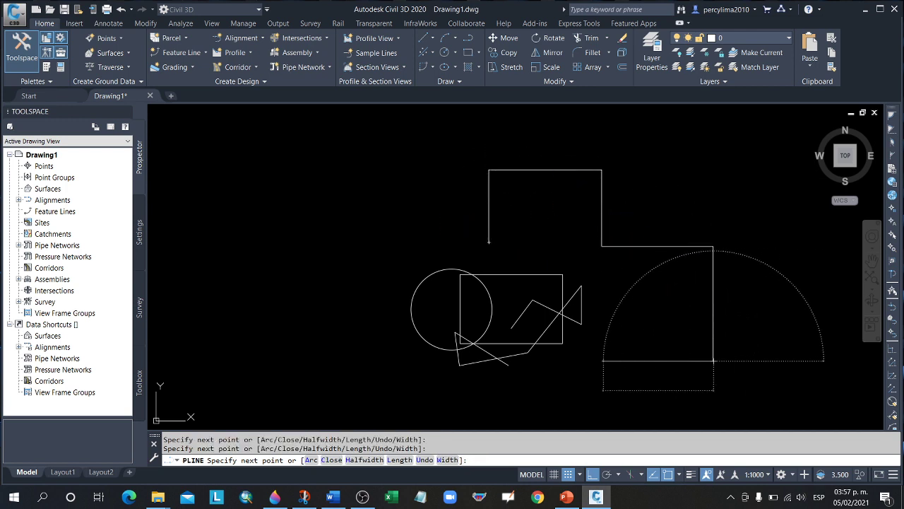
{"action": "left_click", "coordinate": [604, 360]}
{"action": "left_click", "coordinate": [700, 242]}
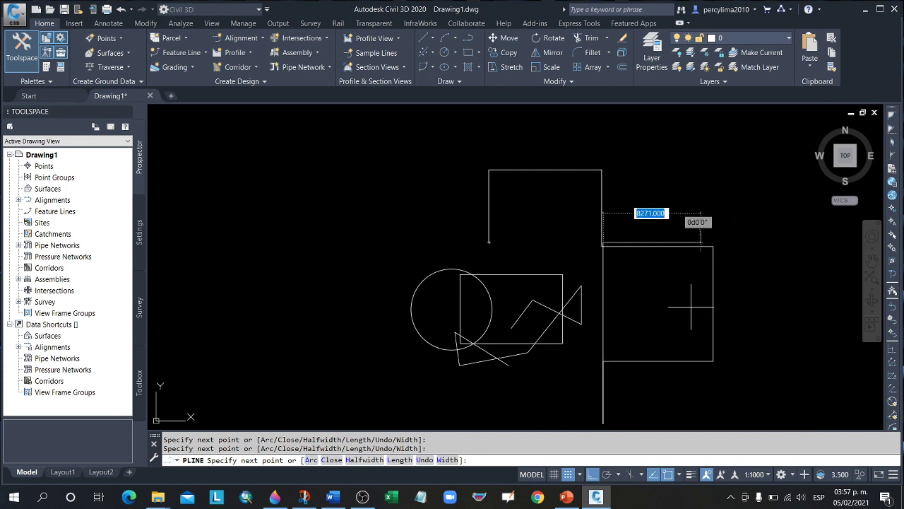
{"action": "left_click", "coordinate": [594, 476]}
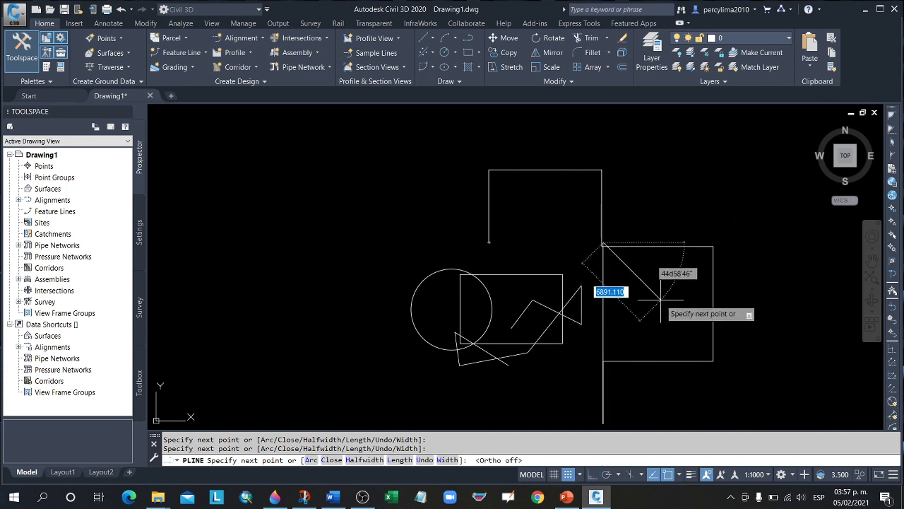
{"action": "key", "text": "Escape"}
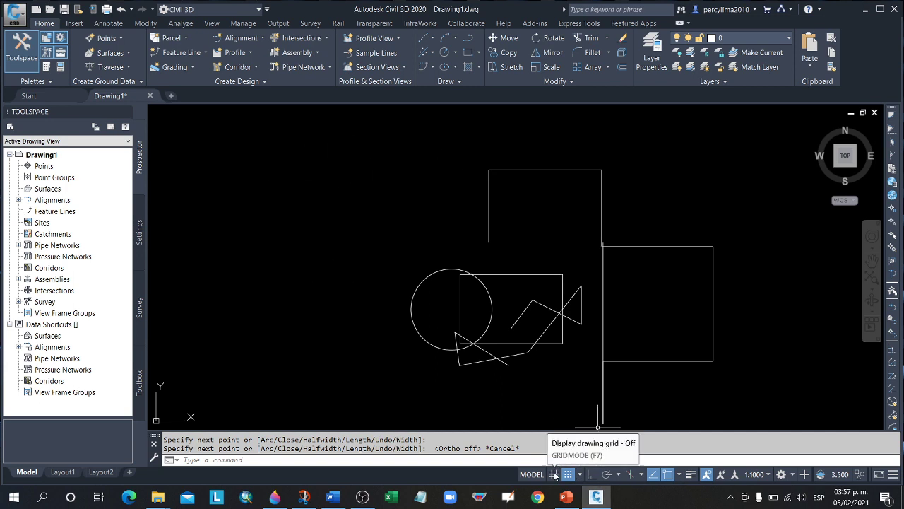
Step: Show then hide the grid, turn snap off, and open the snap settings
{"action": "left_click", "coordinate": [555, 475]}
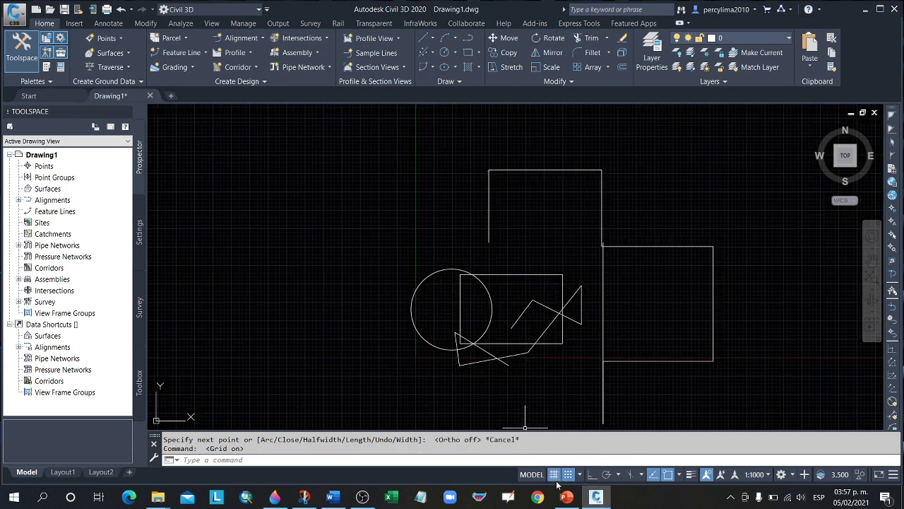
{"action": "left_click", "coordinate": [555, 476]}
{"action": "left_click", "coordinate": [568, 475]}
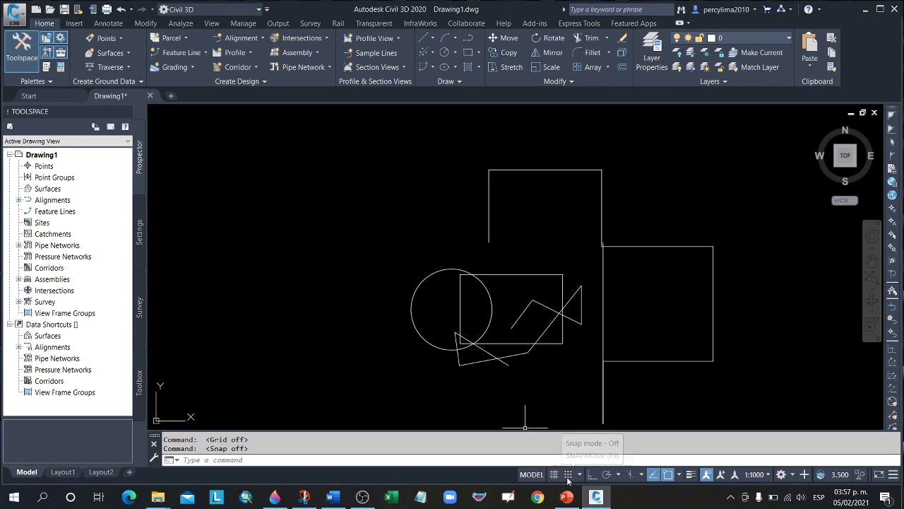
{"action": "left_click", "coordinate": [579, 474]}
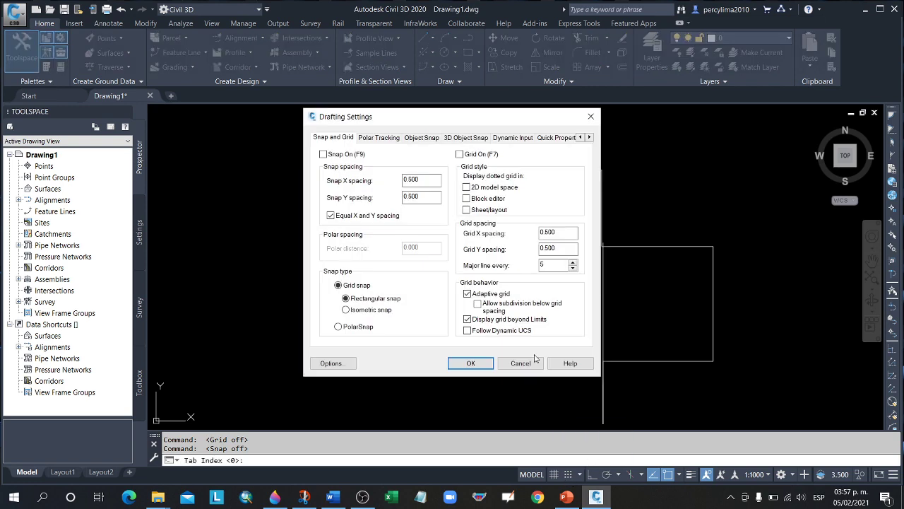
Step: Select all object snap modes on the Object Snap tab, confirm with OK, then switch to PowerPoint
{"action": "left_click", "coordinate": [421, 138]}
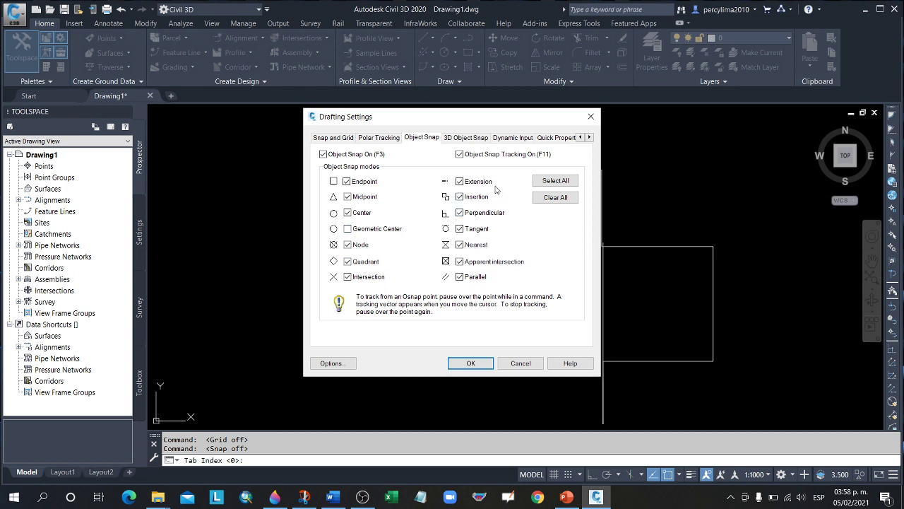
{"action": "left_click", "coordinate": [547, 184]}
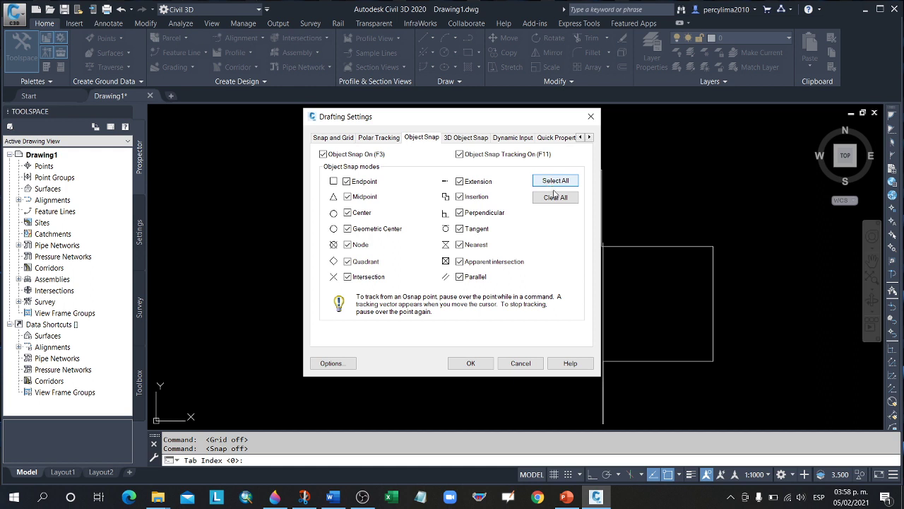
{"action": "left_click", "coordinate": [556, 196]}
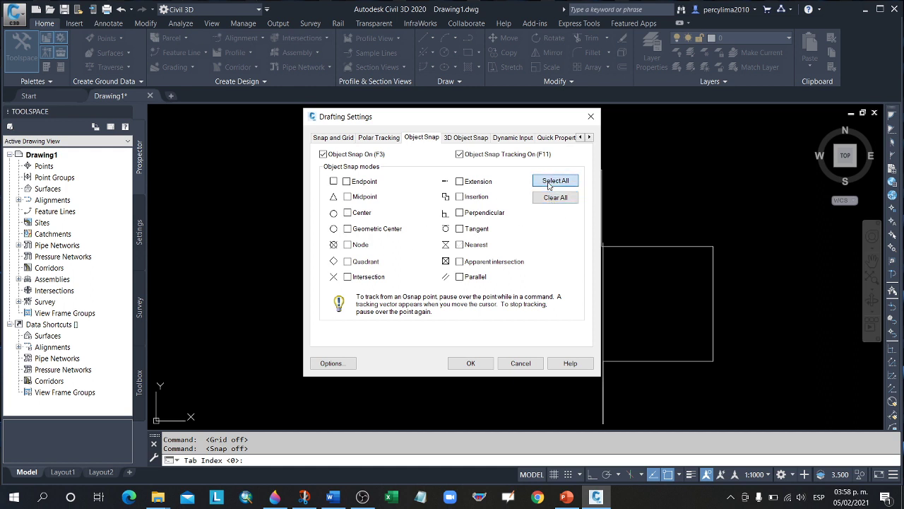
{"action": "left_click", "coordinate": [549, 184]}
{"action": "left_click", "coordinate": [469, 363]}
{"action": "left_click", "coordinate": [567, 496]}
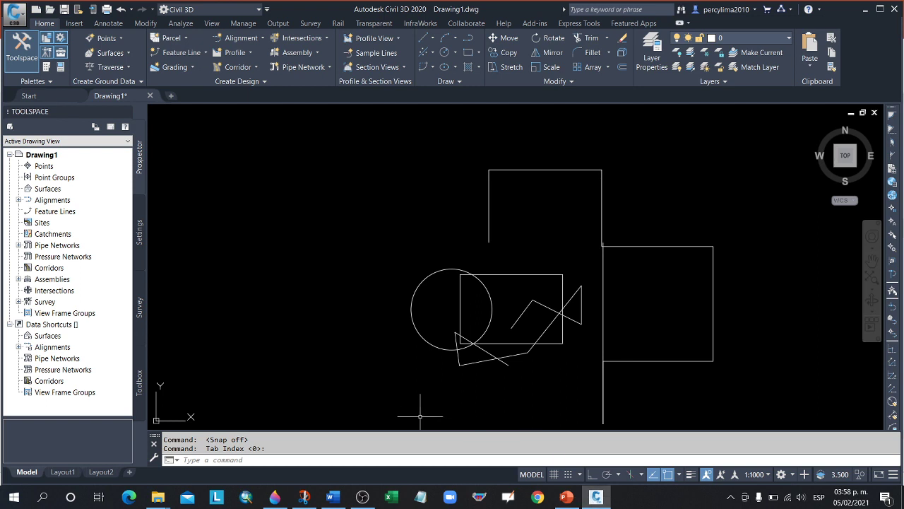
Step: Hide the command line with Ctrl+9, confirming the prompt with Sí
{"action": "left_click", "coordinate": [357, 323]}
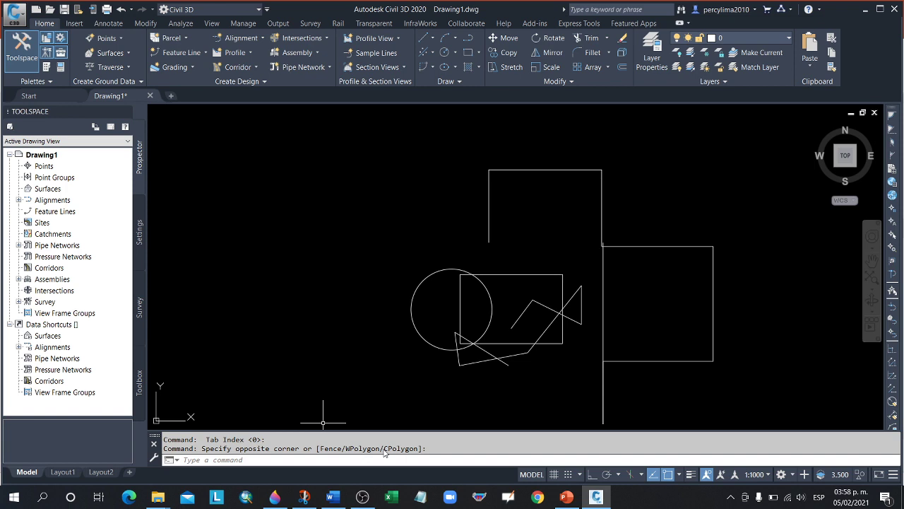
{"action": "key", "text": "ctrl+9"}
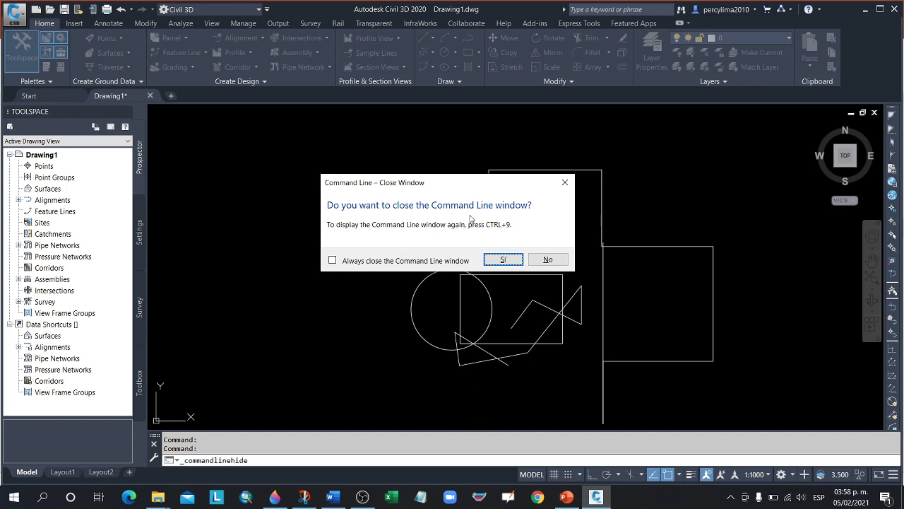
{"action": "left_click", "coordinate": [507, 263]}
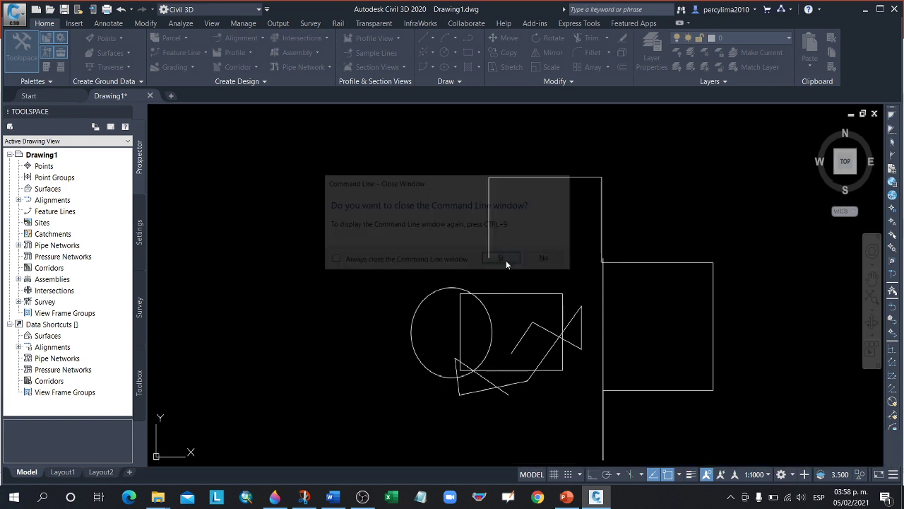
Step: Draw a two-segment polyline left of the circle, then restore the command line with Ctrl+9
{"action": "left_click", "coordinate": [379, 414]}
{"action": "left_click", "coordinate": [327, 363]}
{"action": "type", "text": "p"}
{"action": "key", "text": "Return"}
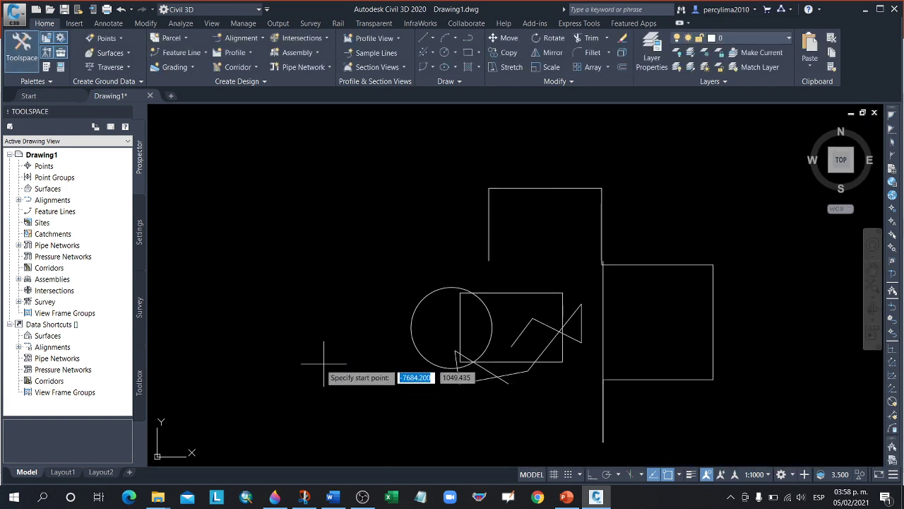
{"action": "left_click", "coordinate": [233, 362]}
{"action": "left_click", "coordinate": [351, 233]}
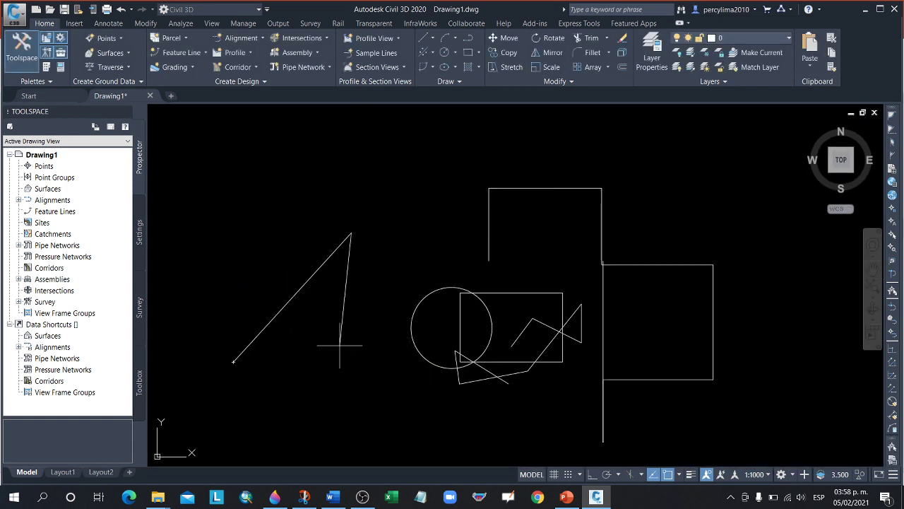
{"action": "type", "text": "p"}
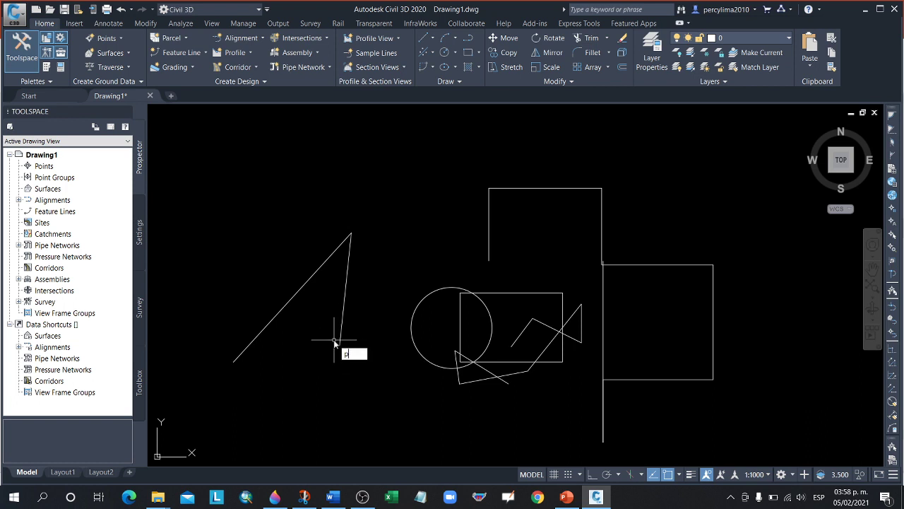
{"action": "key", "text": "Escape"}
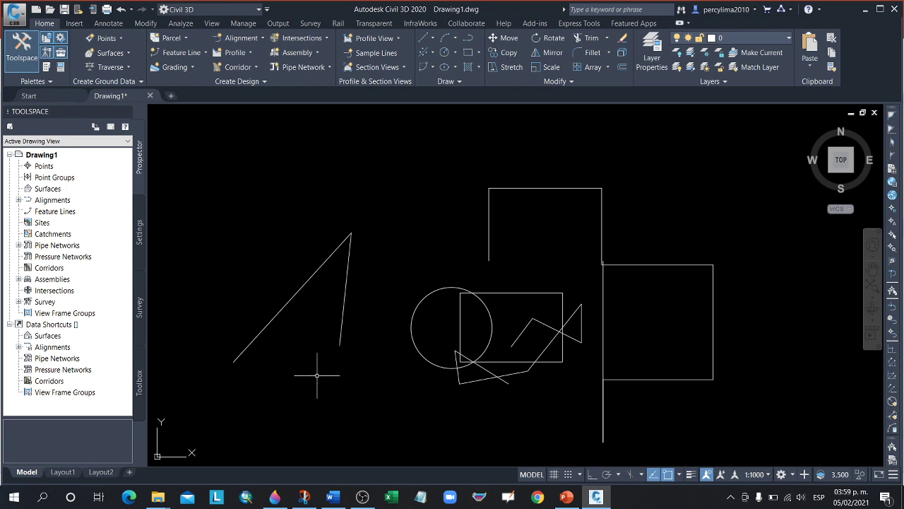
{"action": "key", "text": "ctrl+9"}
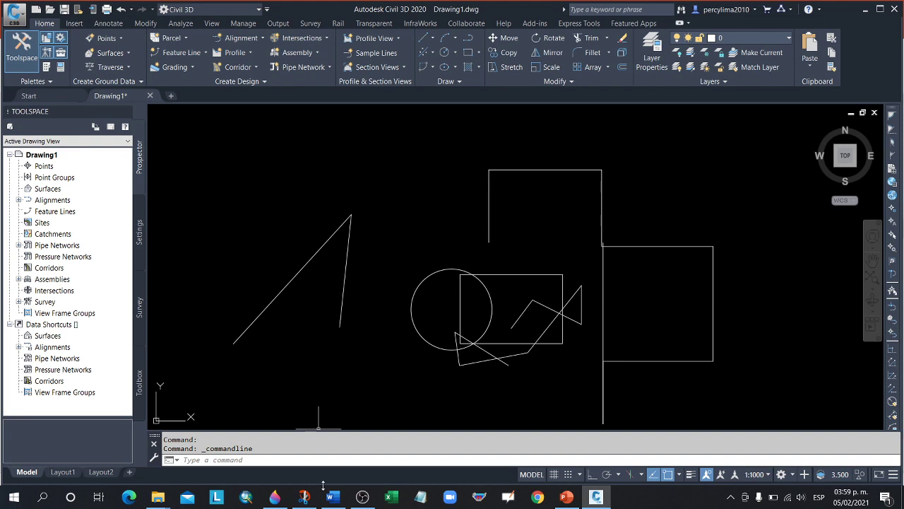
Step: Handwrite 'Ctrl +9' in blue marker under '5HP' in Paint 3D, then minimise it
{"action": "left_click", "coordinate": [275, 496]}
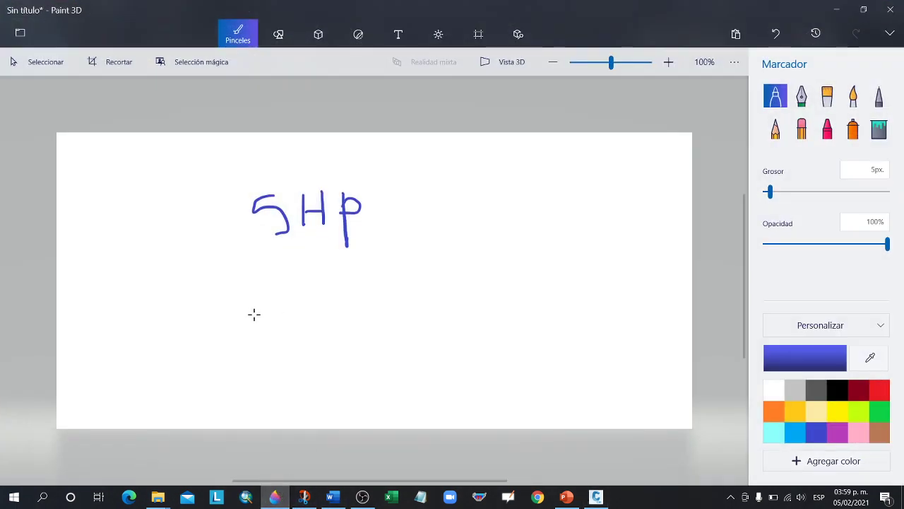
{"action": "mouse_move", "coordinate": [259, 309]}
{"action": "left_mouse_down"}
{"action": "mouse_move", "coordinate": [274, 338]}
{"action": "mouse_move", "coordinate": [305, 324]}
{"action": "left_mouse_up"}
{"action": "left_click_drag", "start_coordinate": [308, 330], "coordinate": [336, 345]}
{"action": "mouse_move", "coordinate": [387, 318]}
{"action": "left_mouse_down"}
{"action": "mouse_move", "coordinate": [387, 351]}
{"action": "mouse_move", "coordinate": [404, 329]}
{"action": "mouse_move", "coordinate": [433, 329]}
{"action": "mouse_move", "coordinate": [430, 360]}
{"action": "left_mouse_up"}
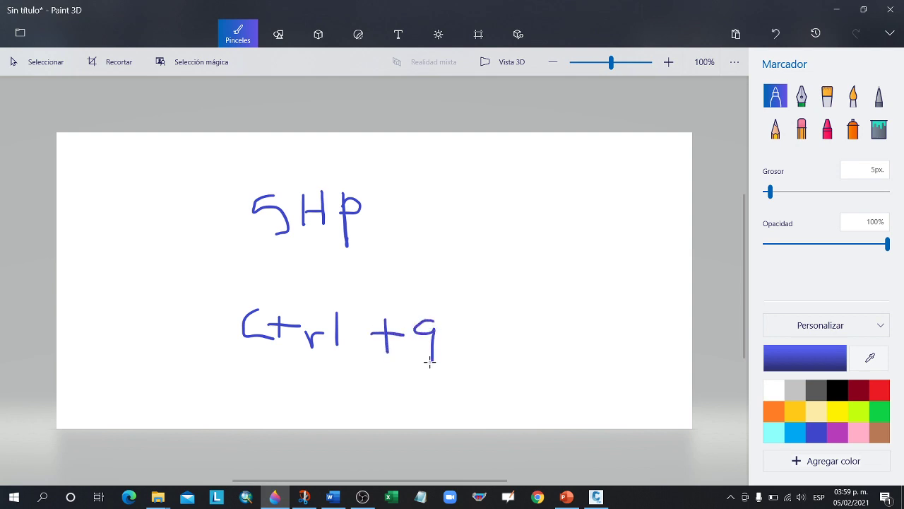
{"action": "left_click", "coordinate": [839, 10]}
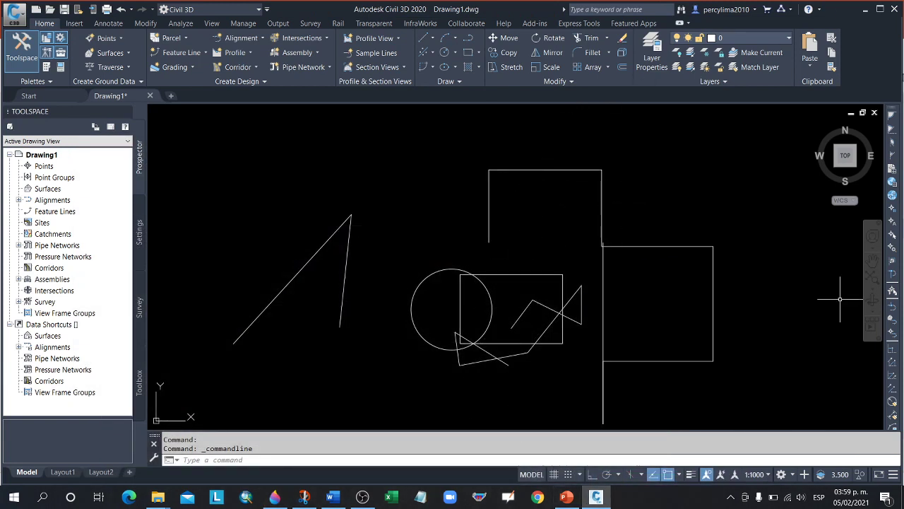
Step: Minimise Civil 3D and step PowerPoint back from slide 7 to slide 6
{"action": "left_click", "coordinate": [865, 9]}
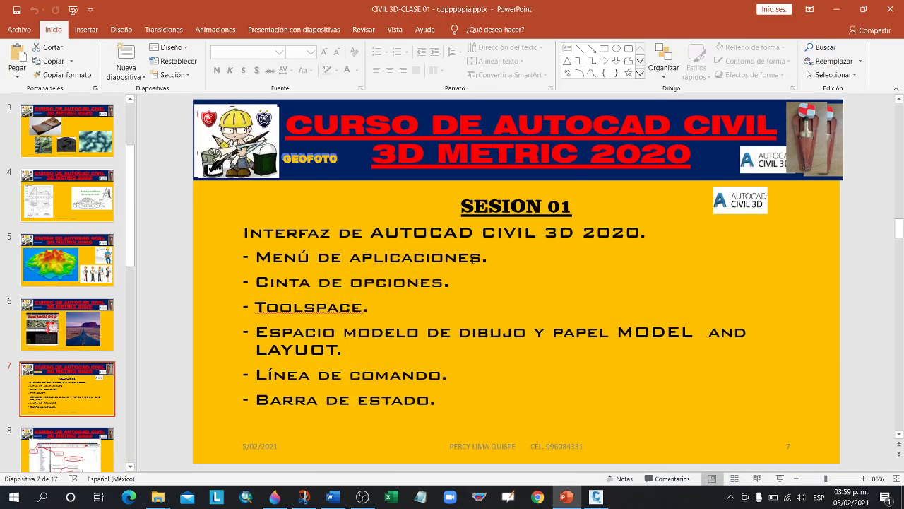
{"action": "scroll", "coordinate": [80, 380], "scroll_direction": "down", "scroll_amount": 1}
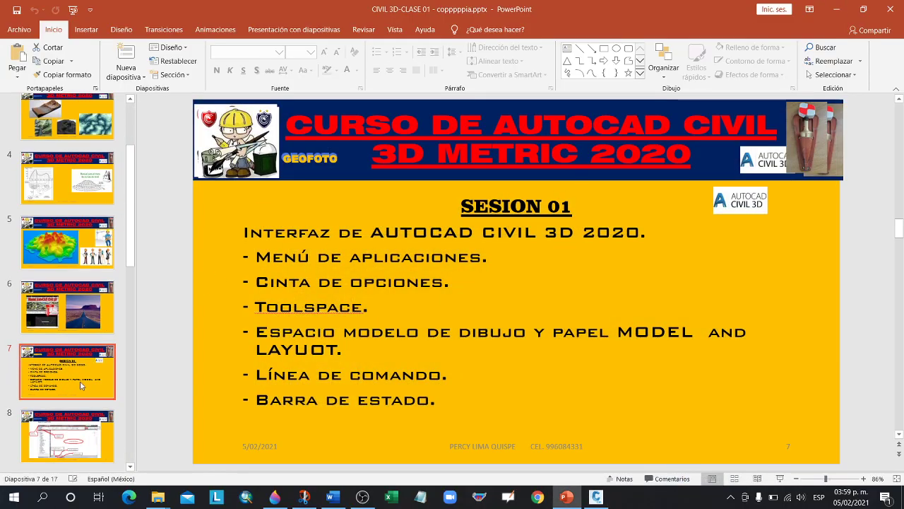
{"action": "key", "text": "Up"}
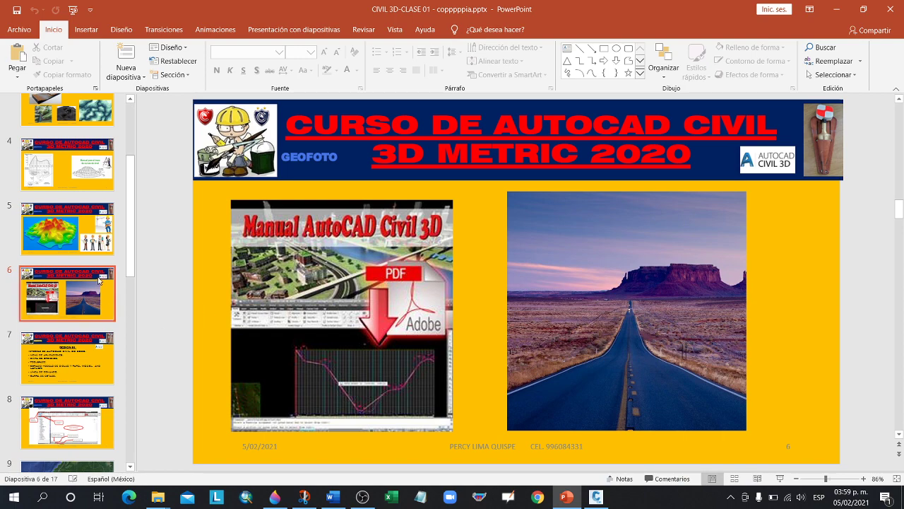